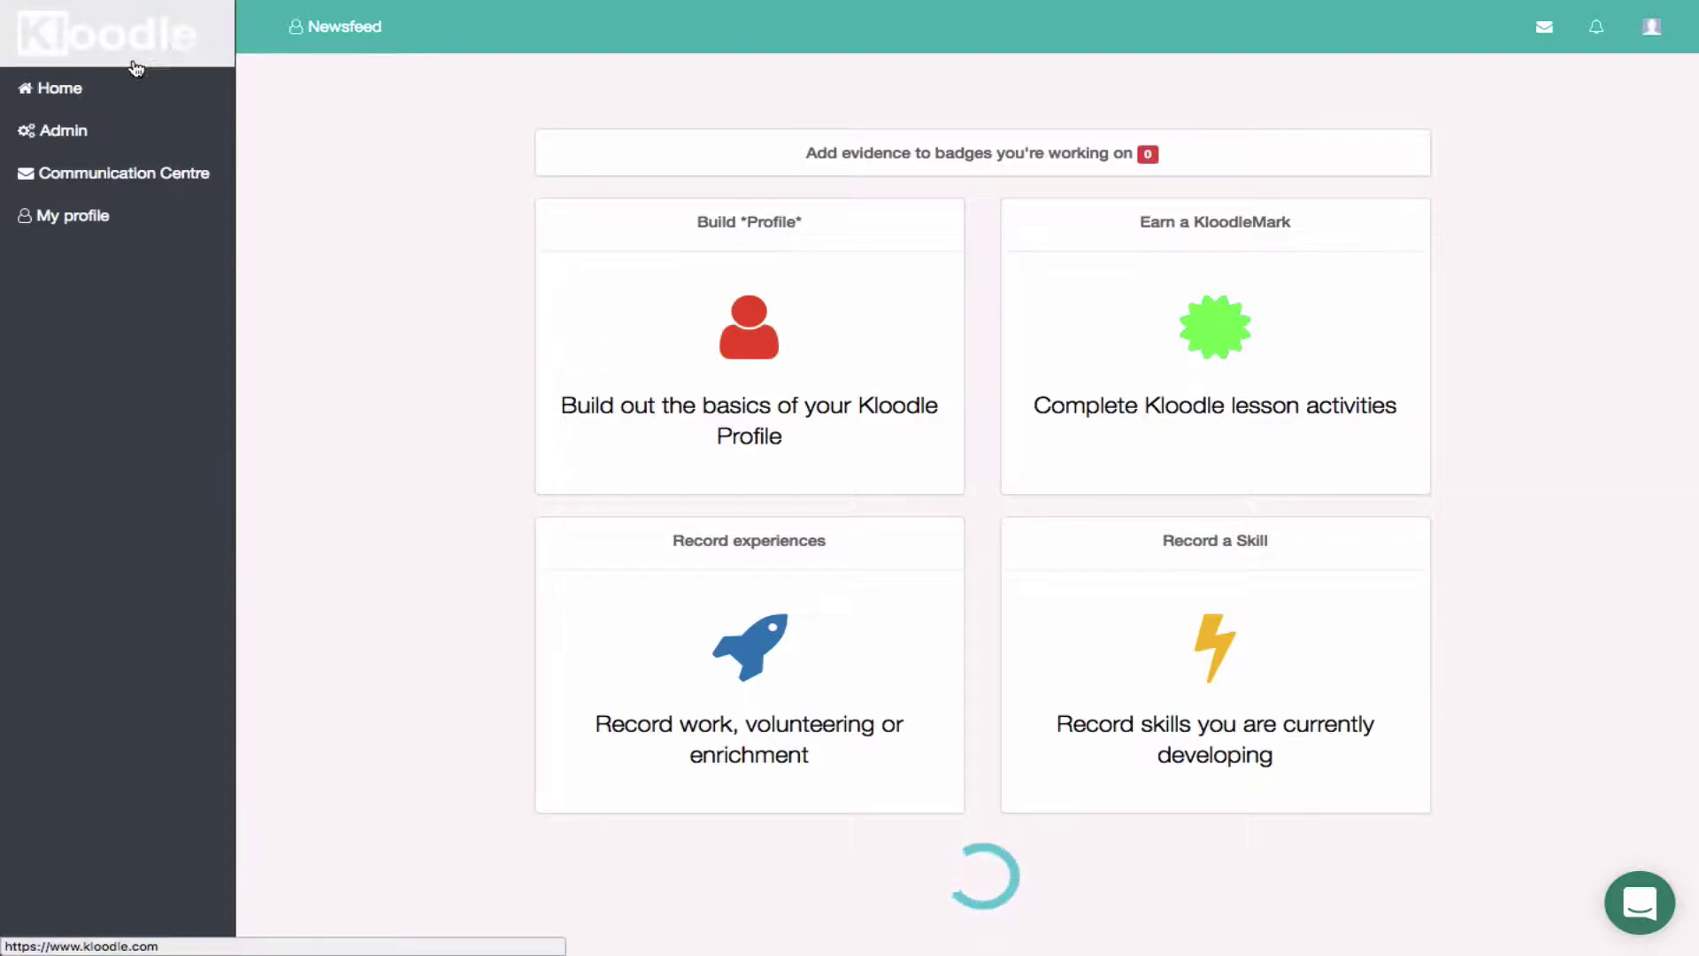
Go to the admin Student info table and turn on filtering by Name
click(67, 139)
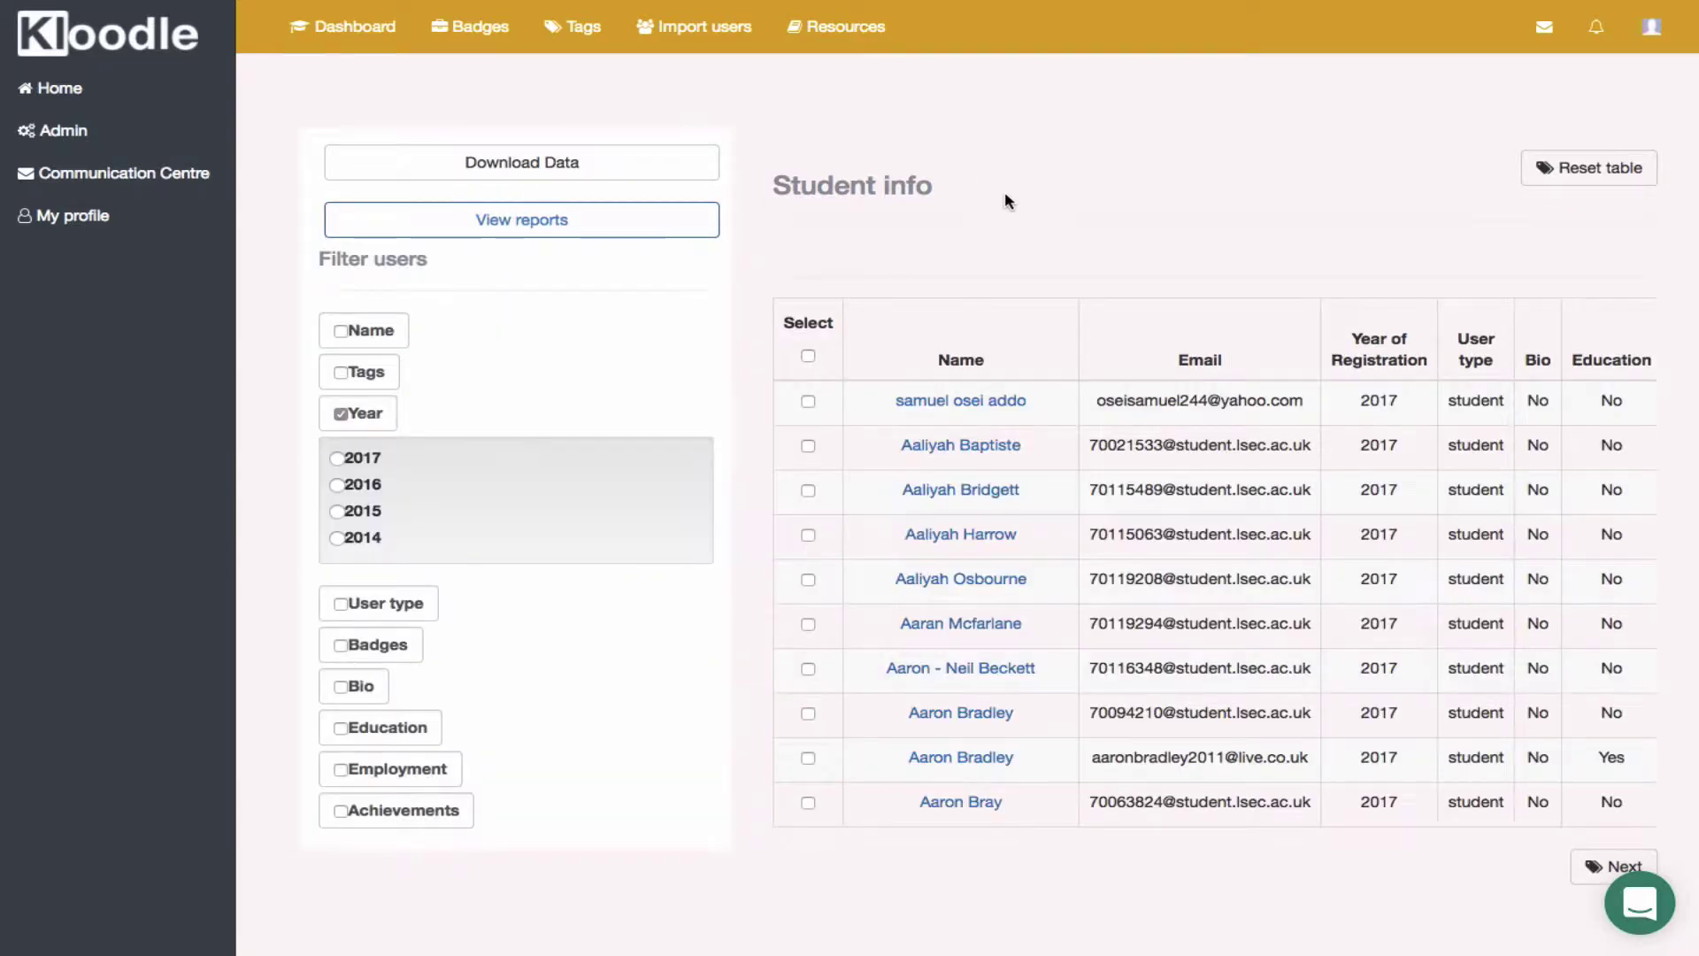
click(342, 332)
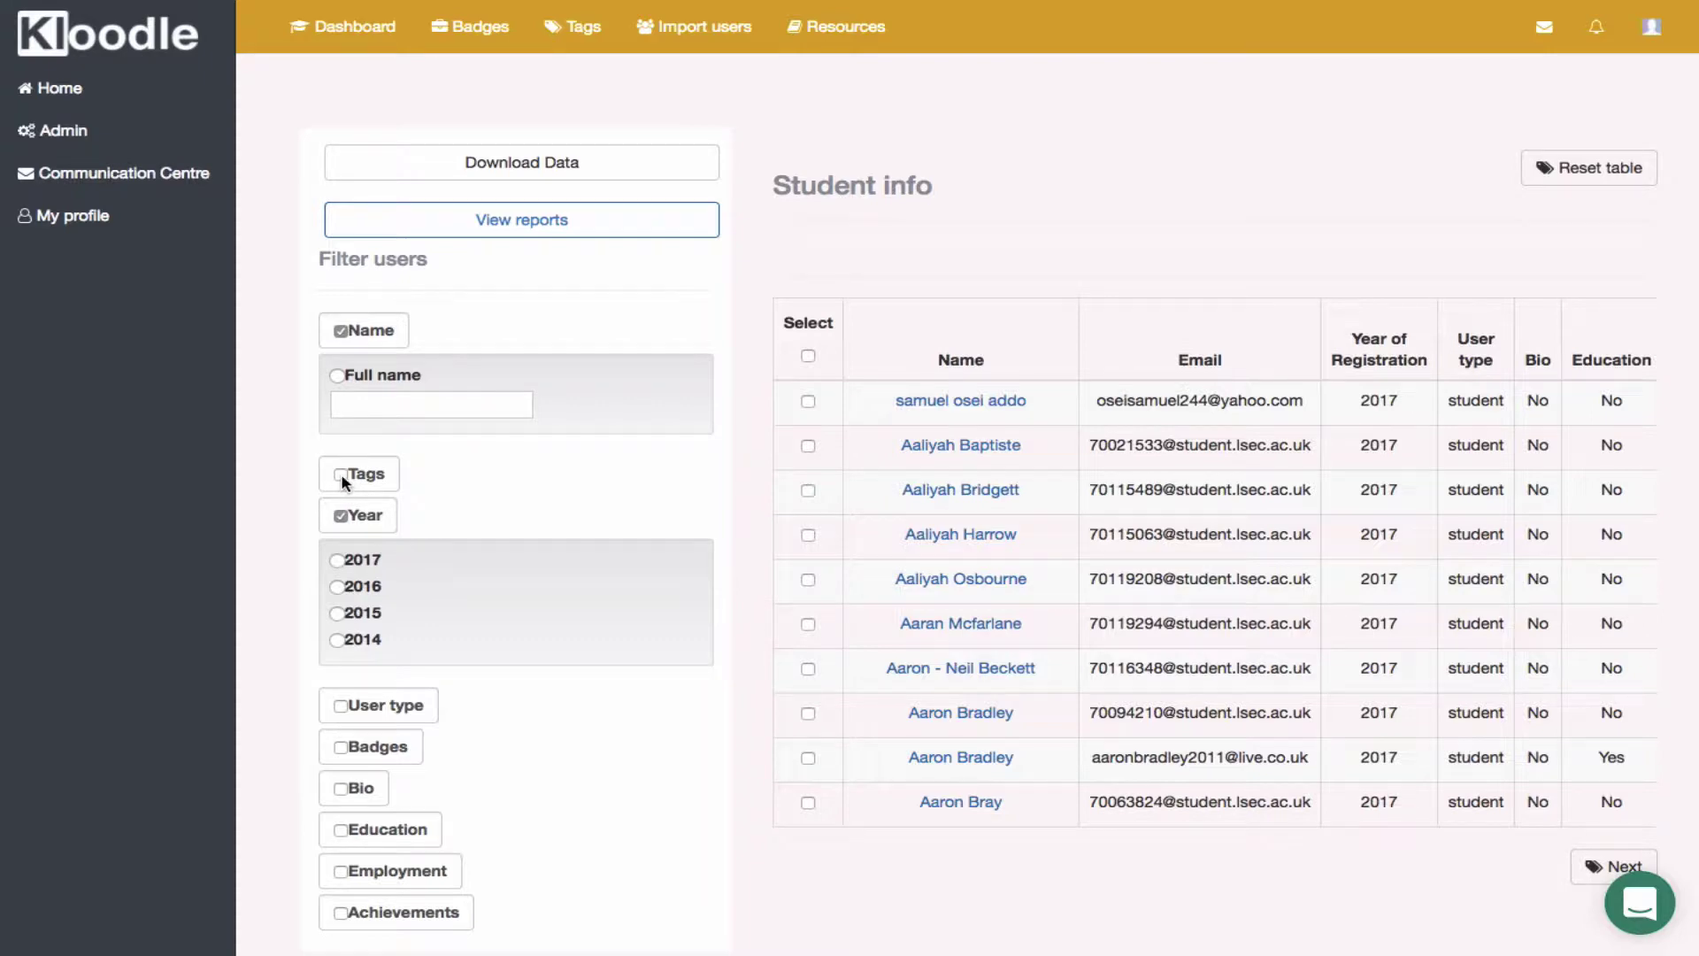
Enable the Tags filter, search for Beauty Therapy, and apply the L3 Study Prog in Beauty Therapy (SPL3BTY) tag
click(341, 475)
click(395, 554)
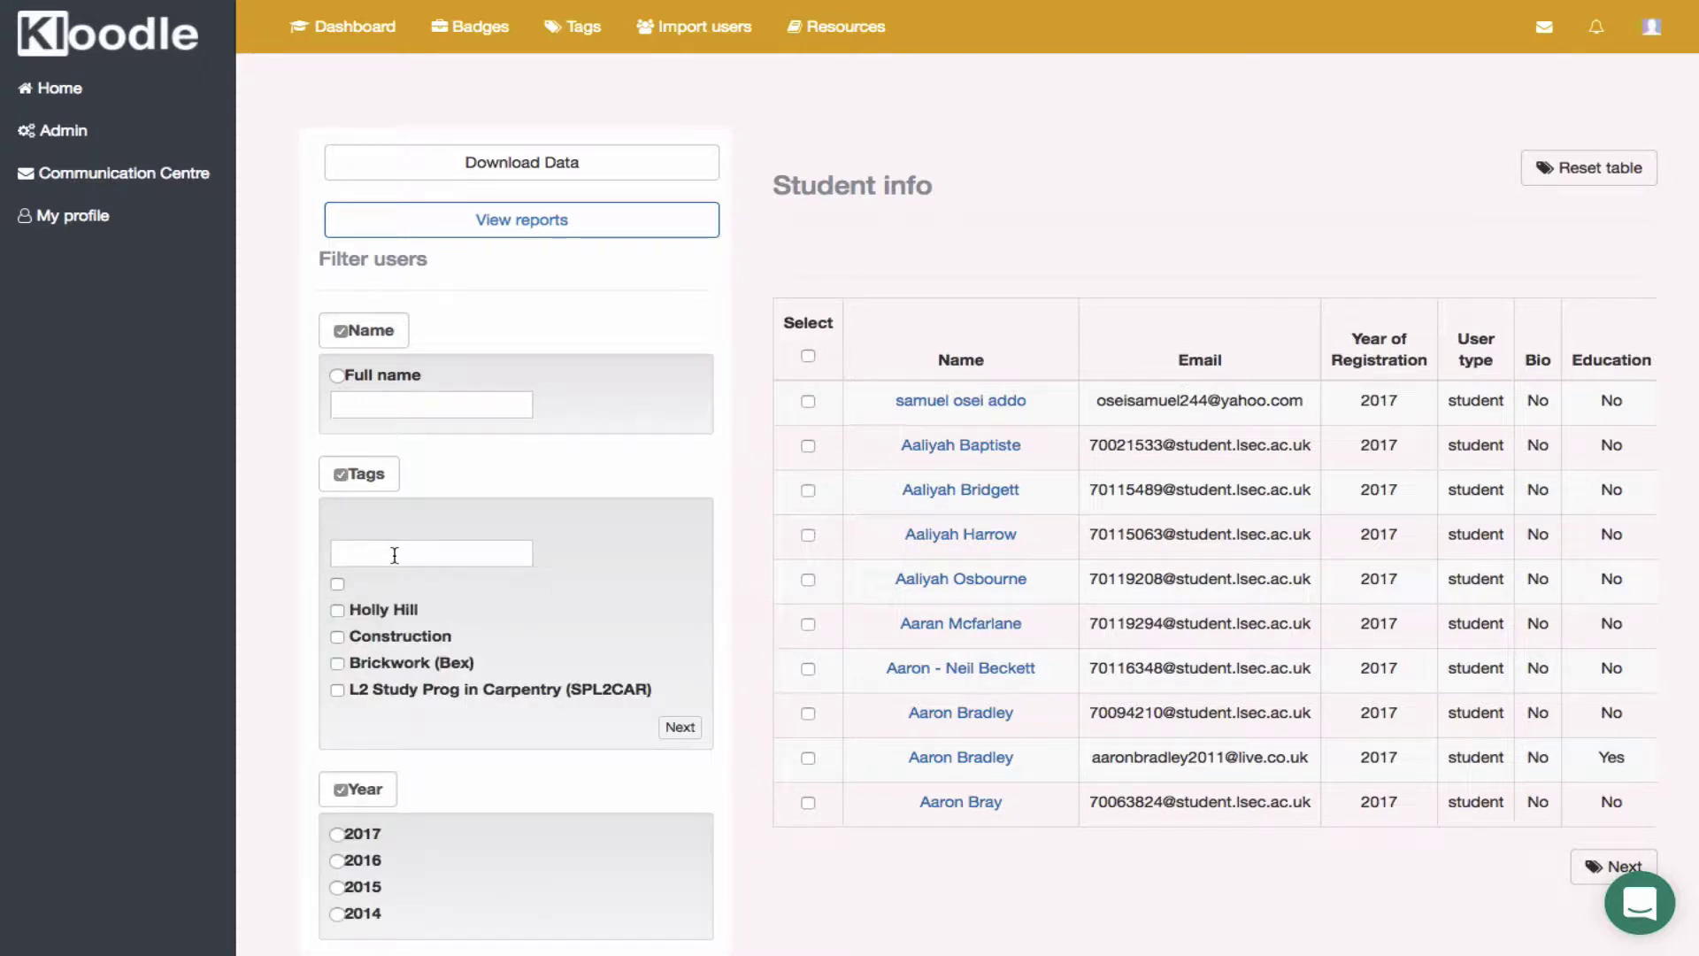
text(L2 Study Prog in Beauty Therapy)
drag(395, 554, 528, 555)
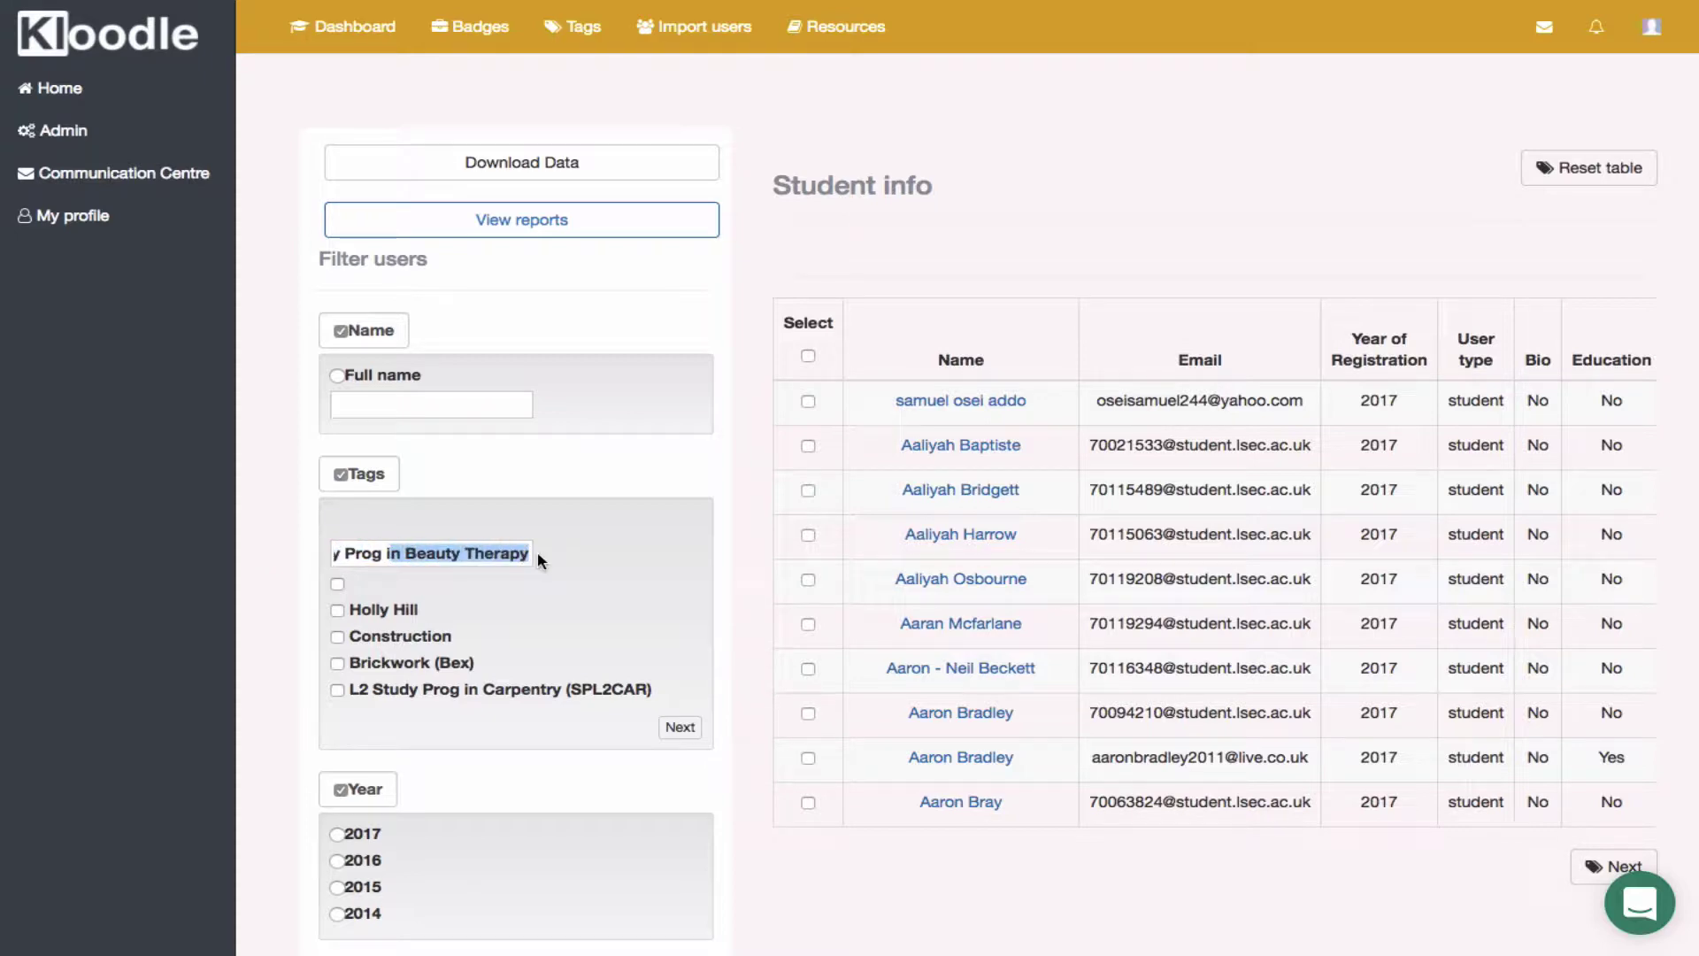
click(529, 555)
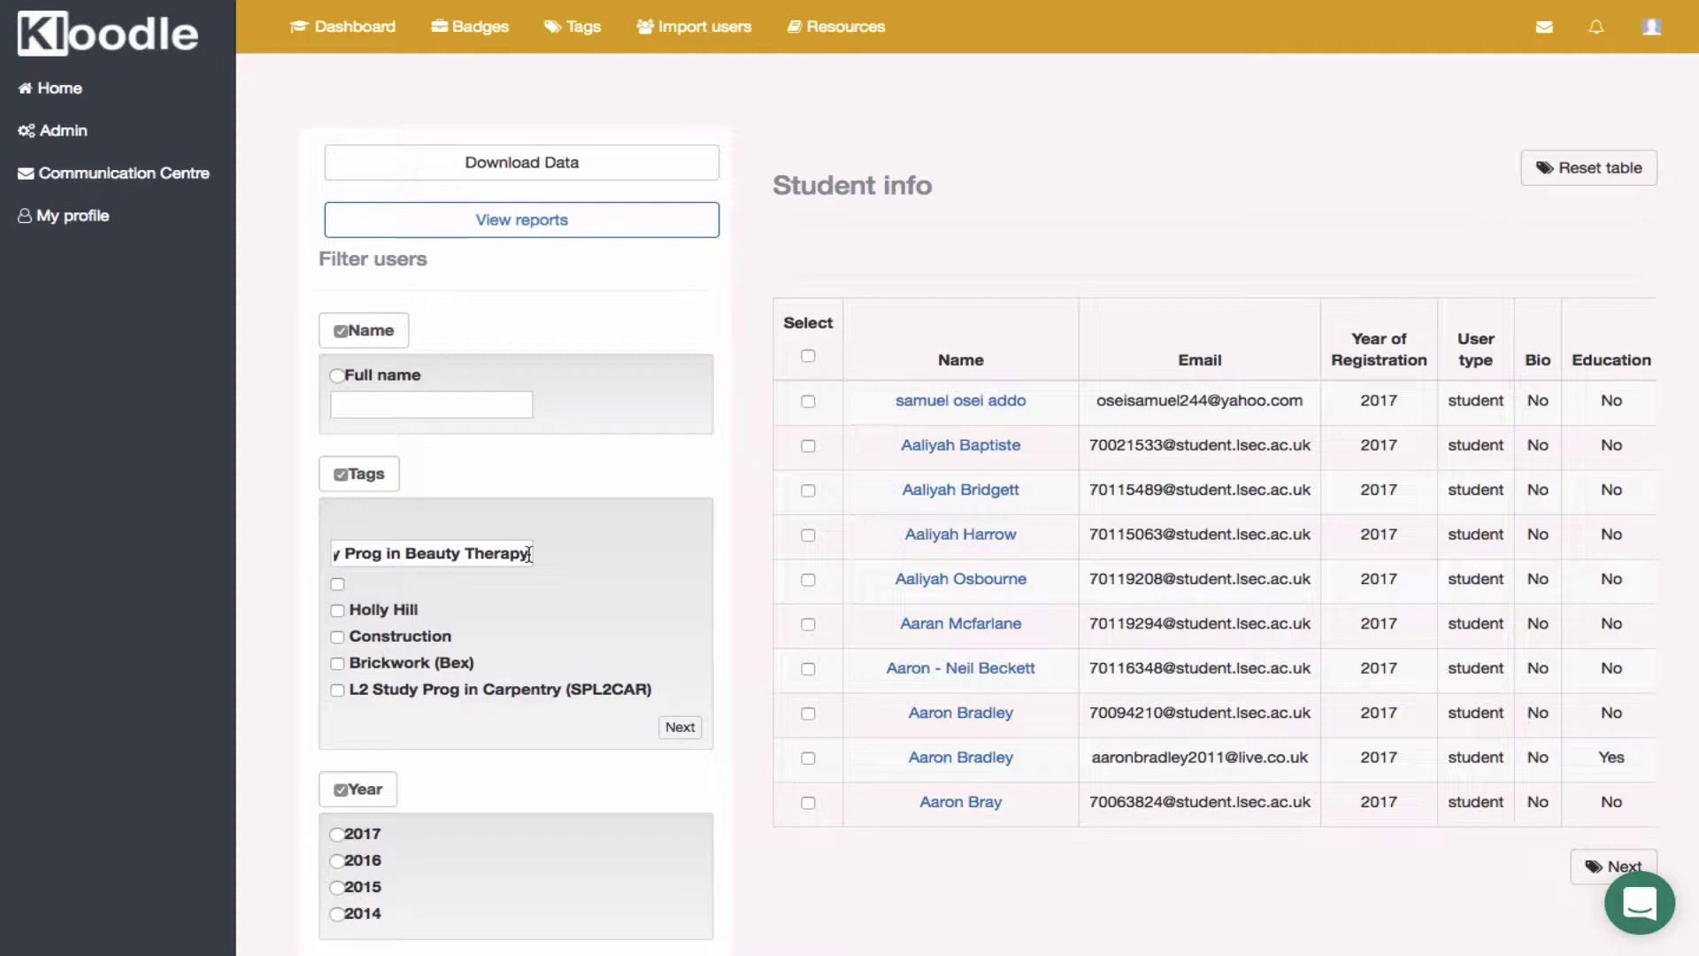
key(Return)
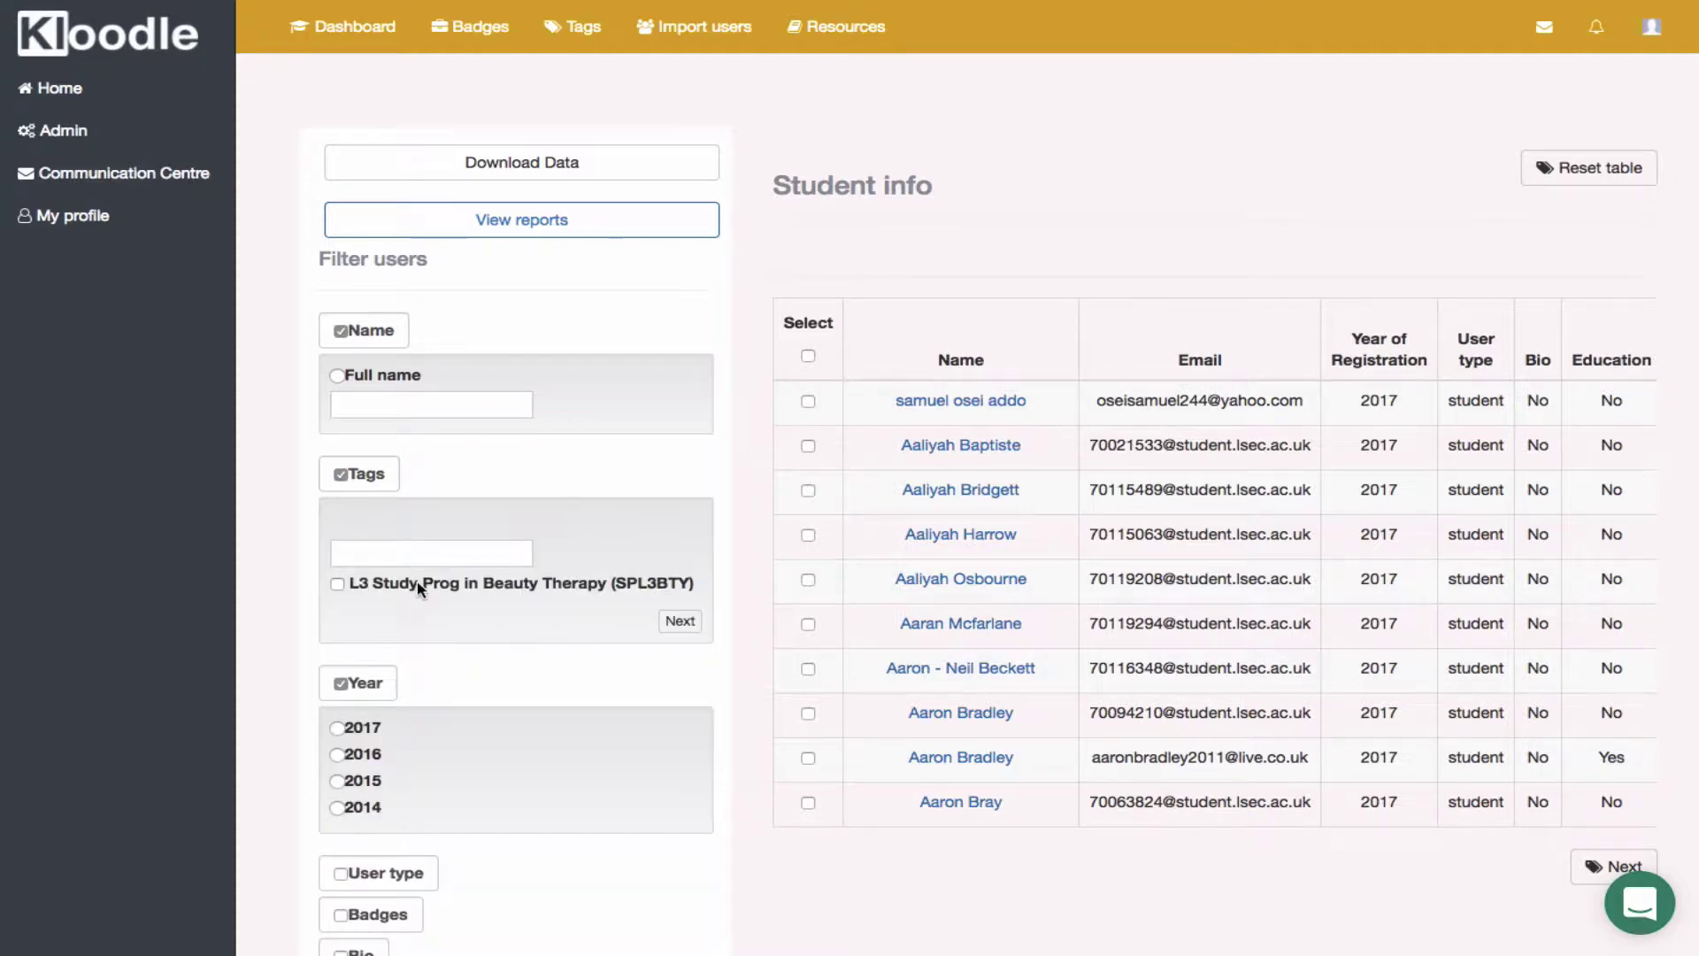
click(337, 585)
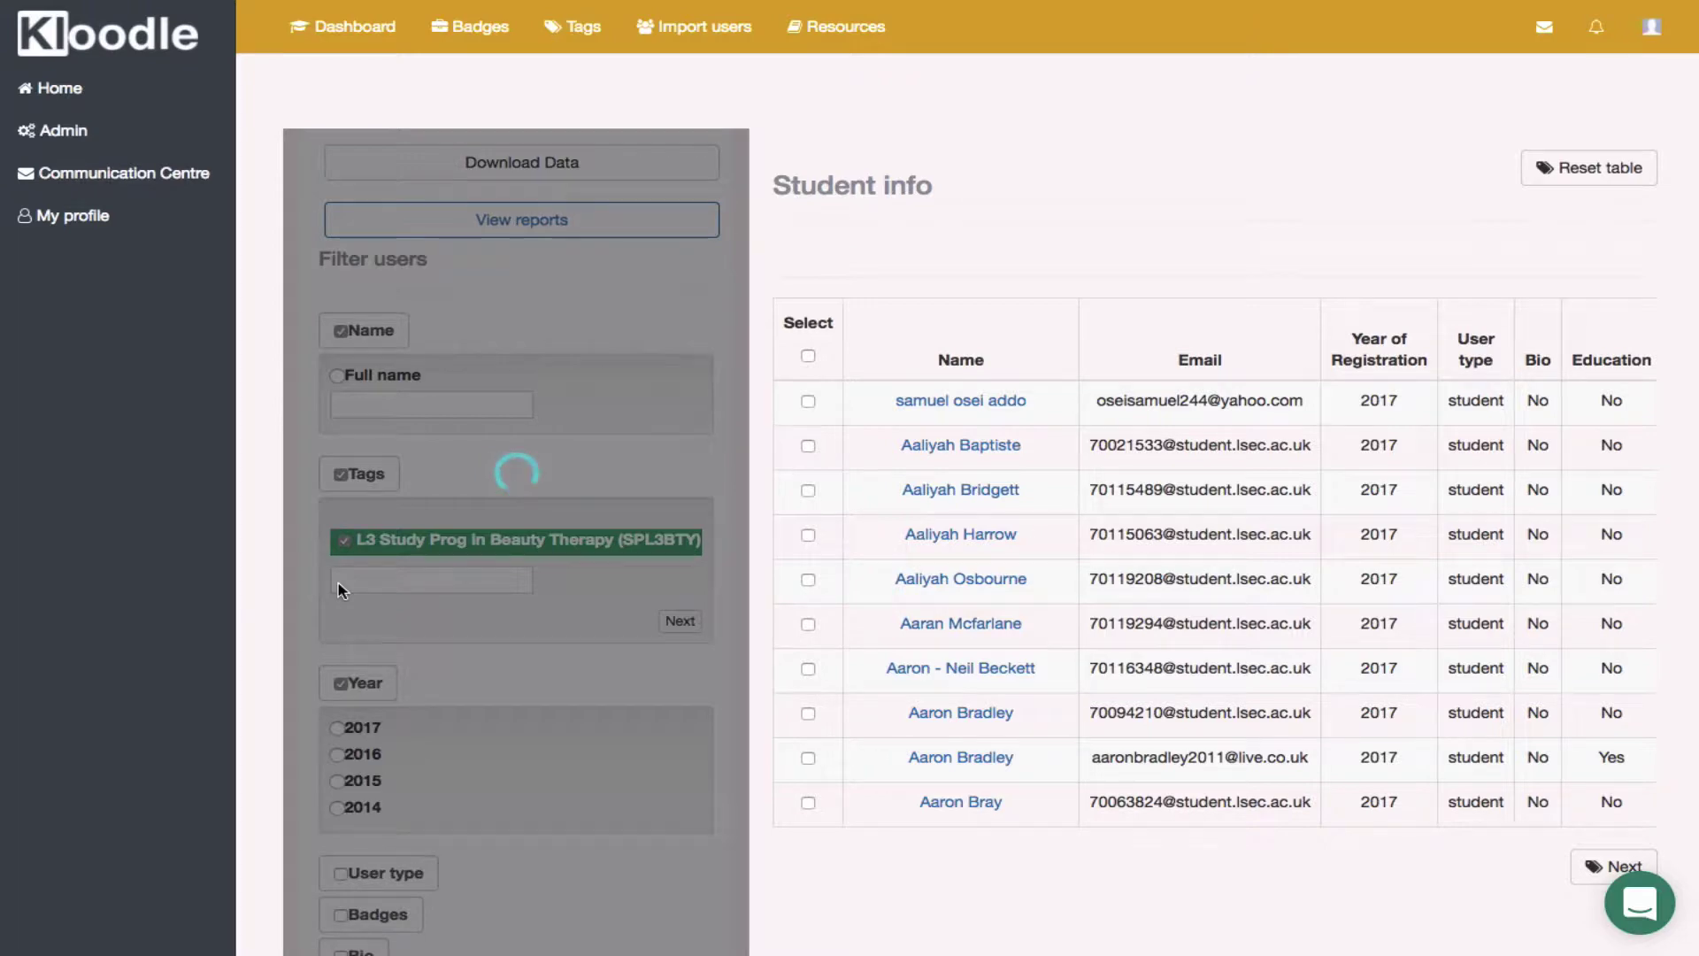
scroll(1149, 580, right, 3)
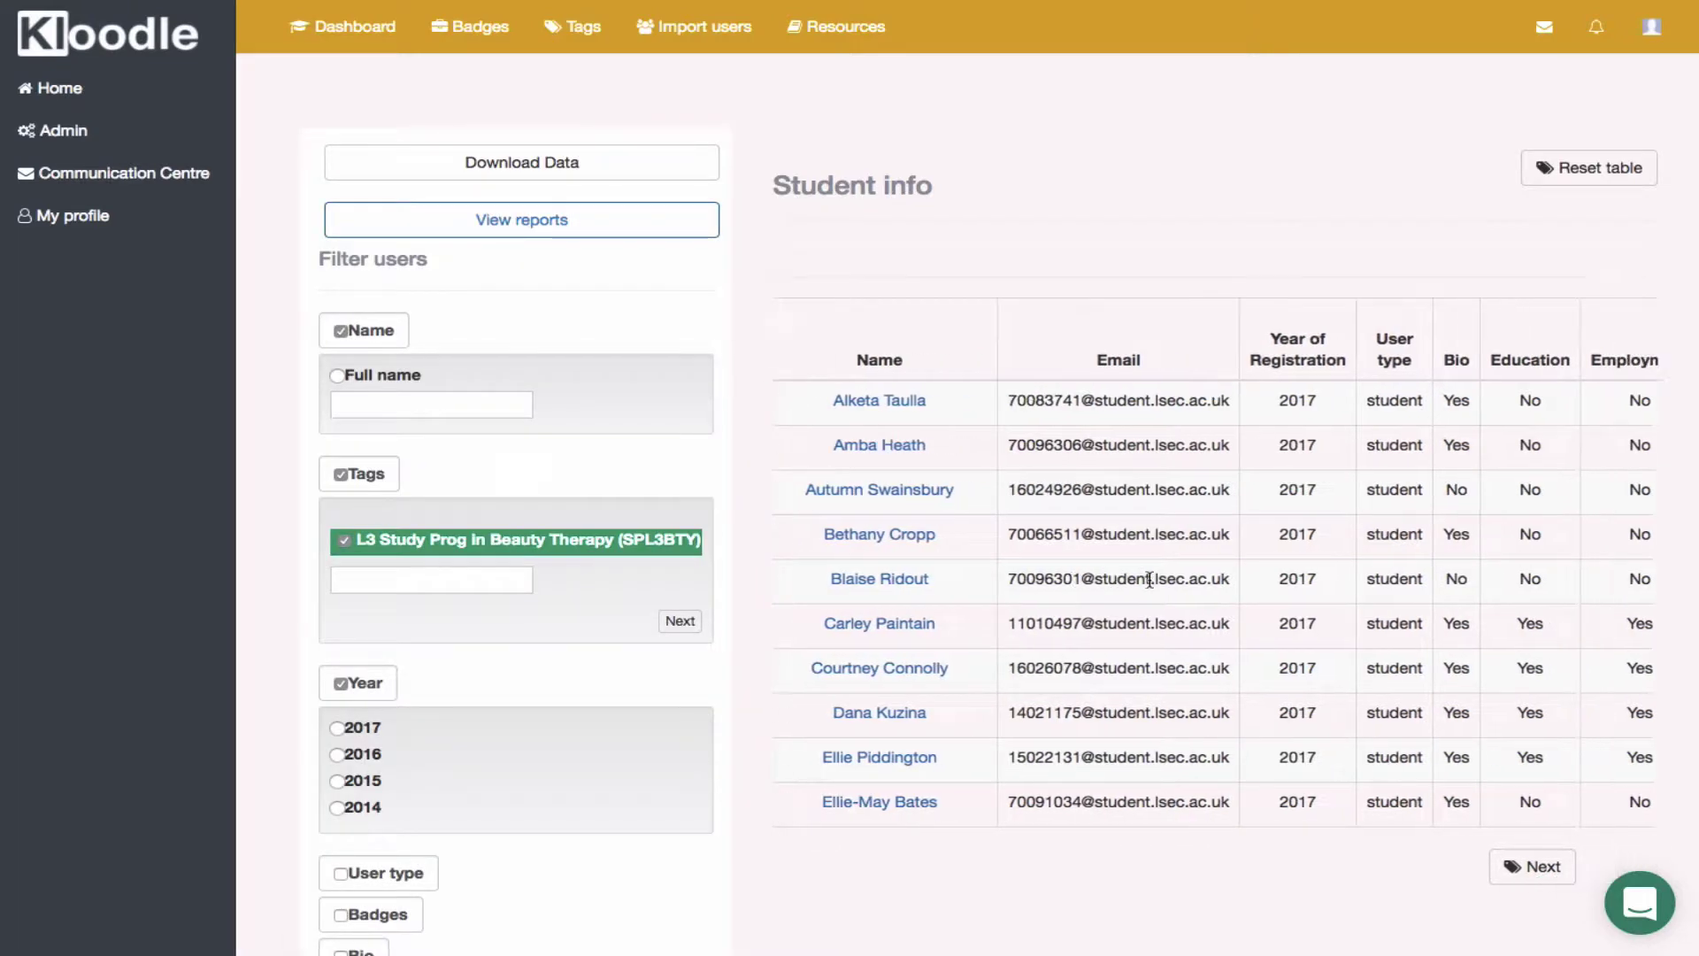
scroll(1149, 579, left, 3)
scroll(1149, 579, right, 4)
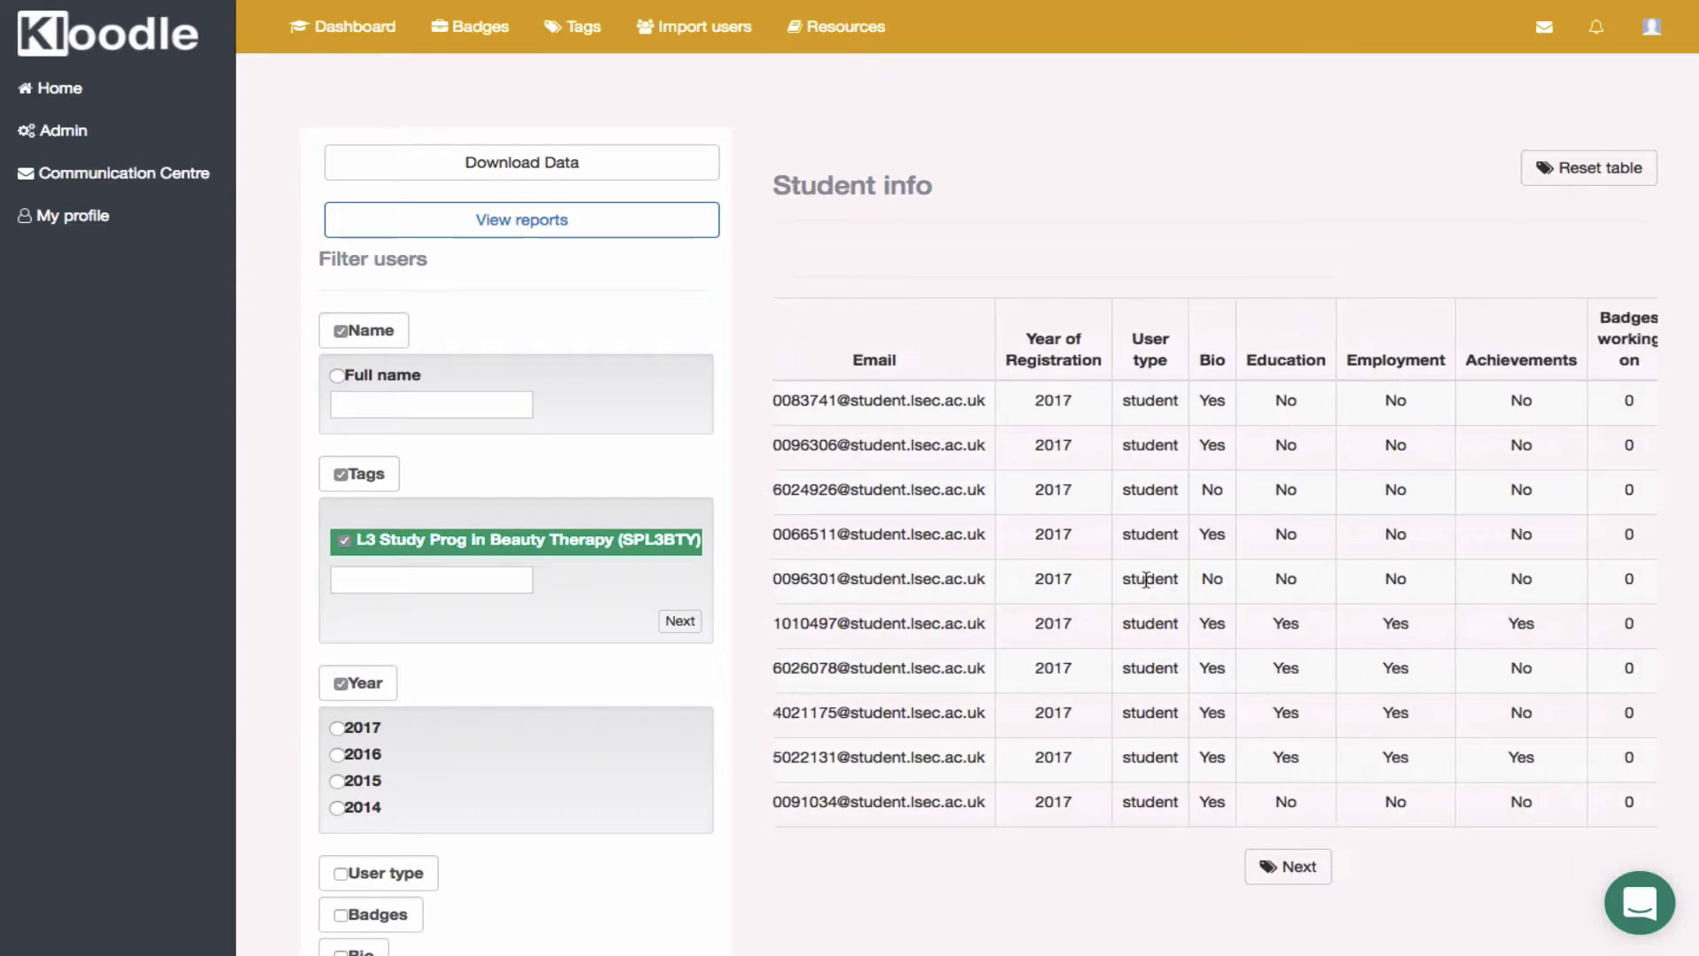
scroll(1143, 579, right, 3)
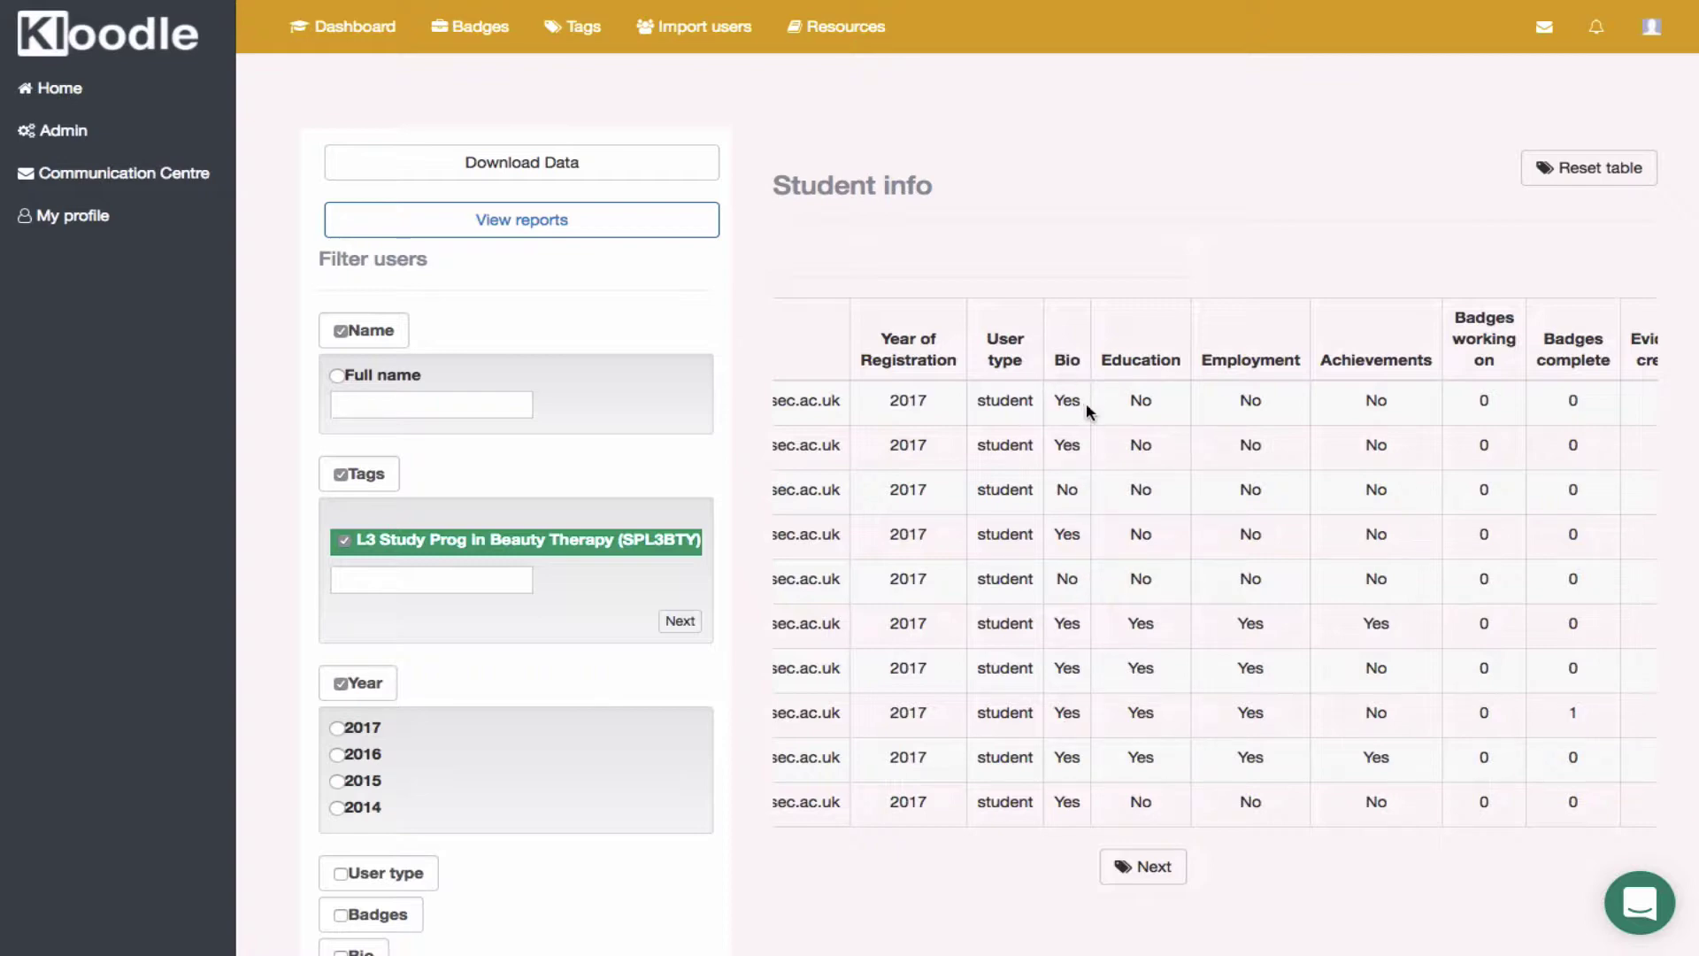
scroll(1065, 400, right, 5)
scroll(1065, 405, right, 1)
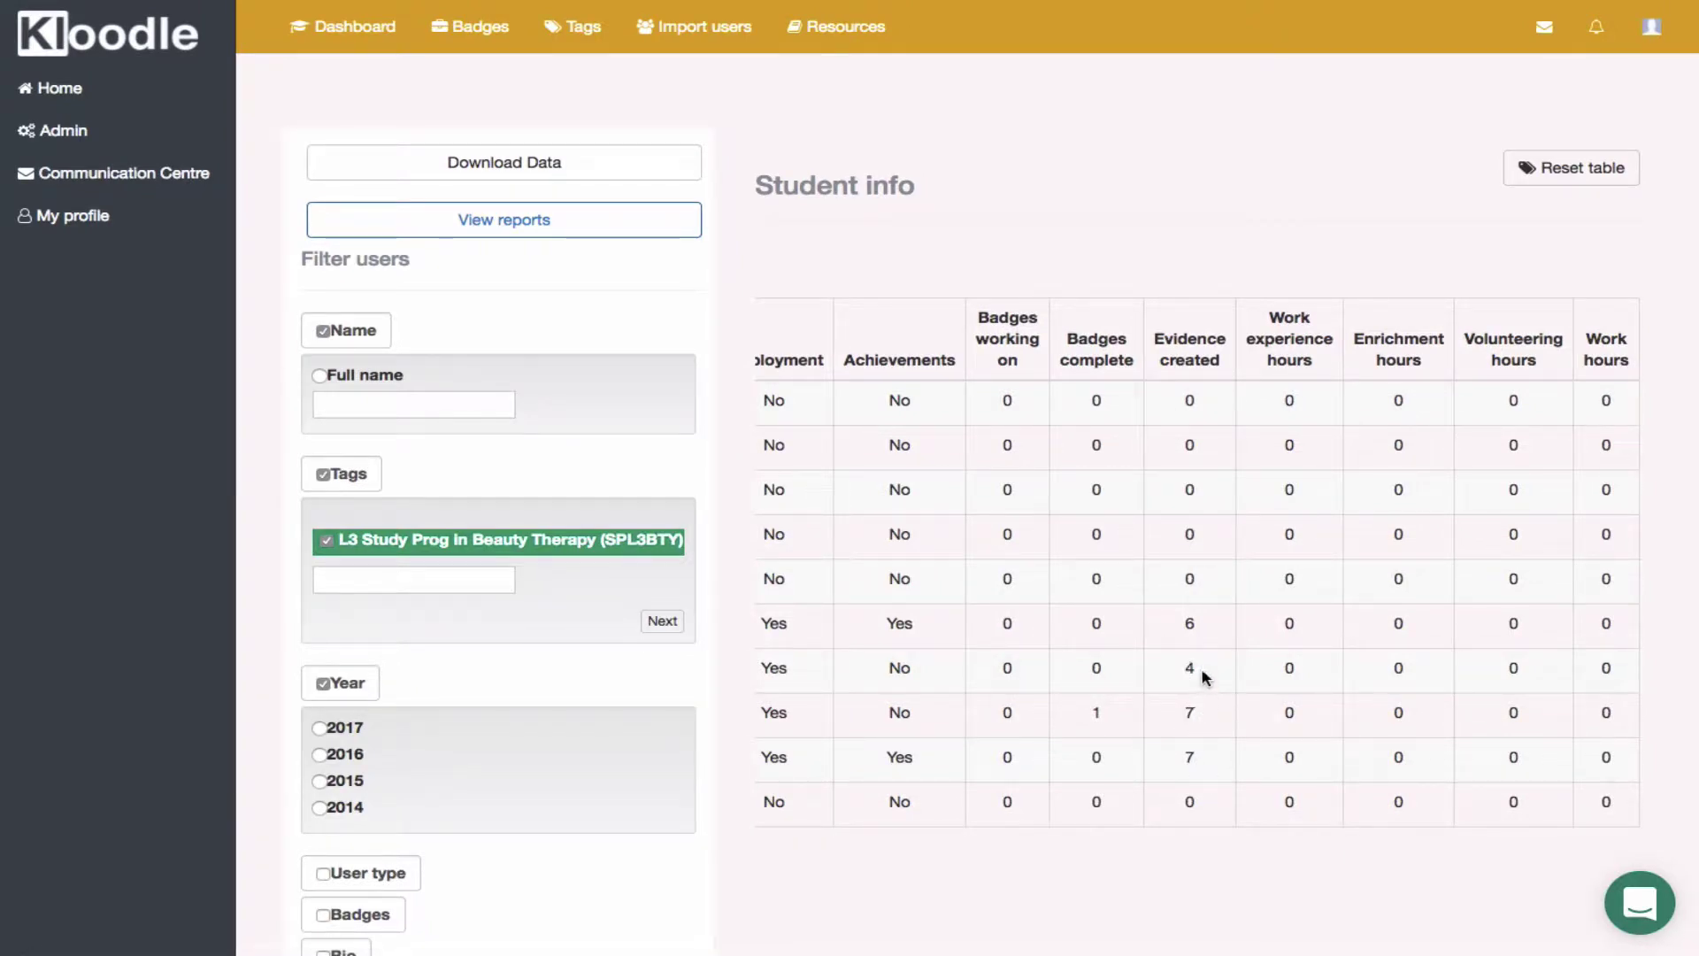
scroll(1123, 662, left, 10)
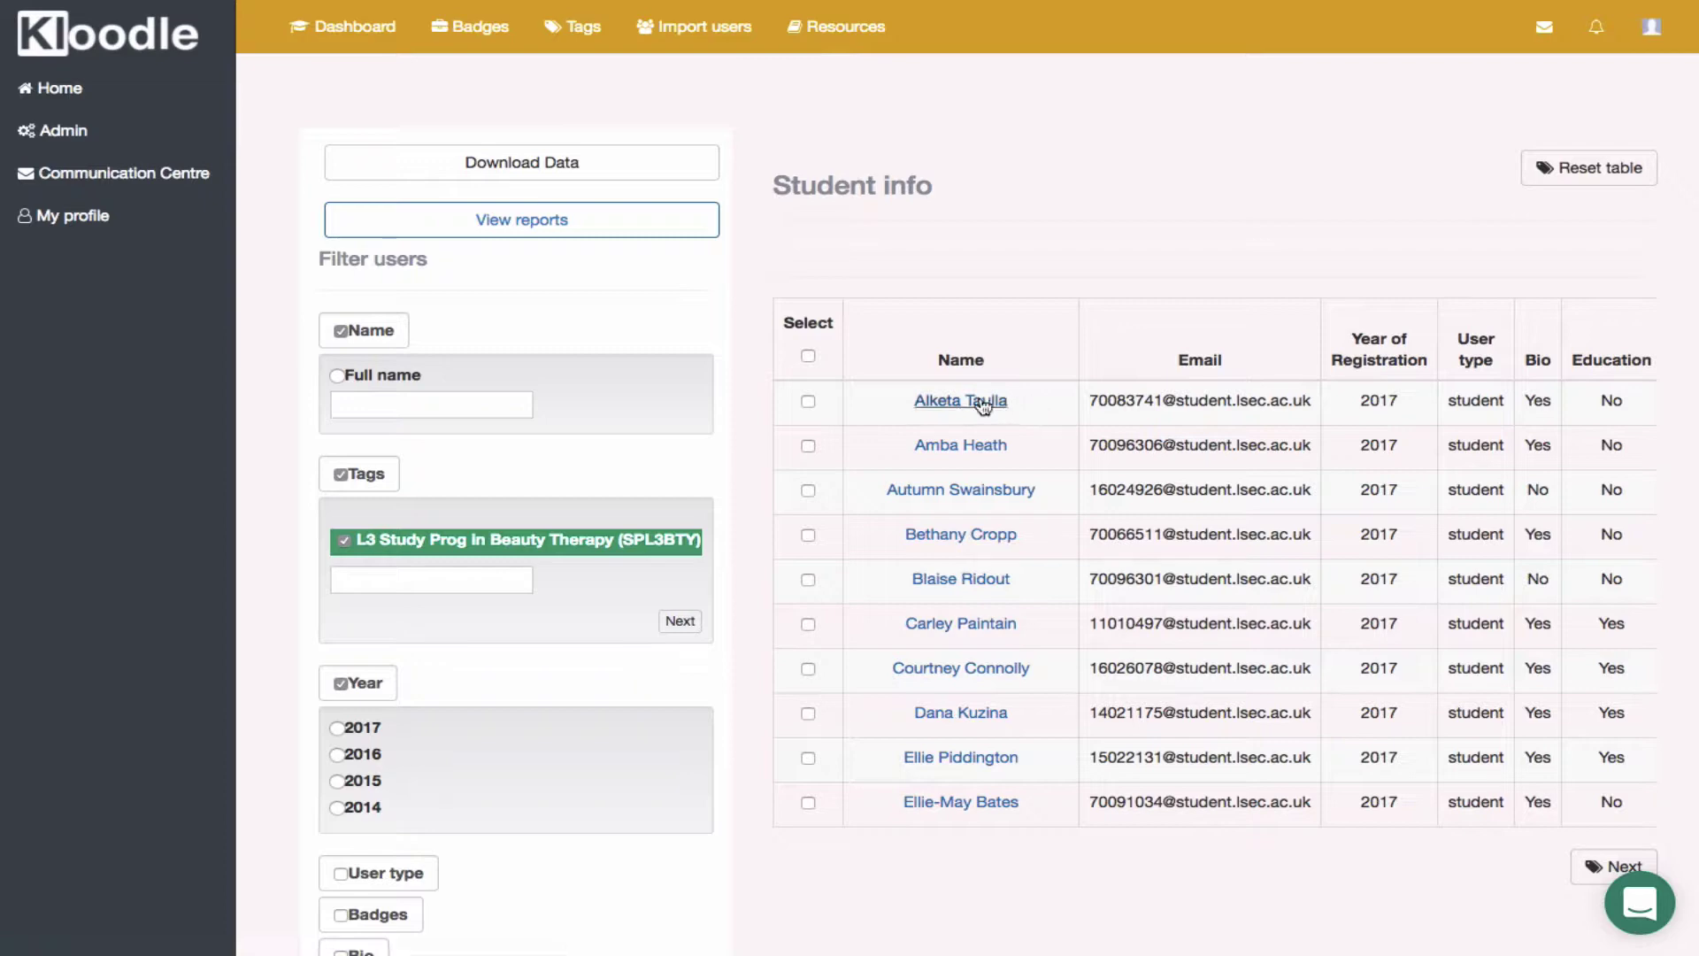
Scroll through the Beauty Therapy student's summary down to Badges and back to the top
scroll(1133, 666, right, 8)
scroll(1106, 718, left, 5)
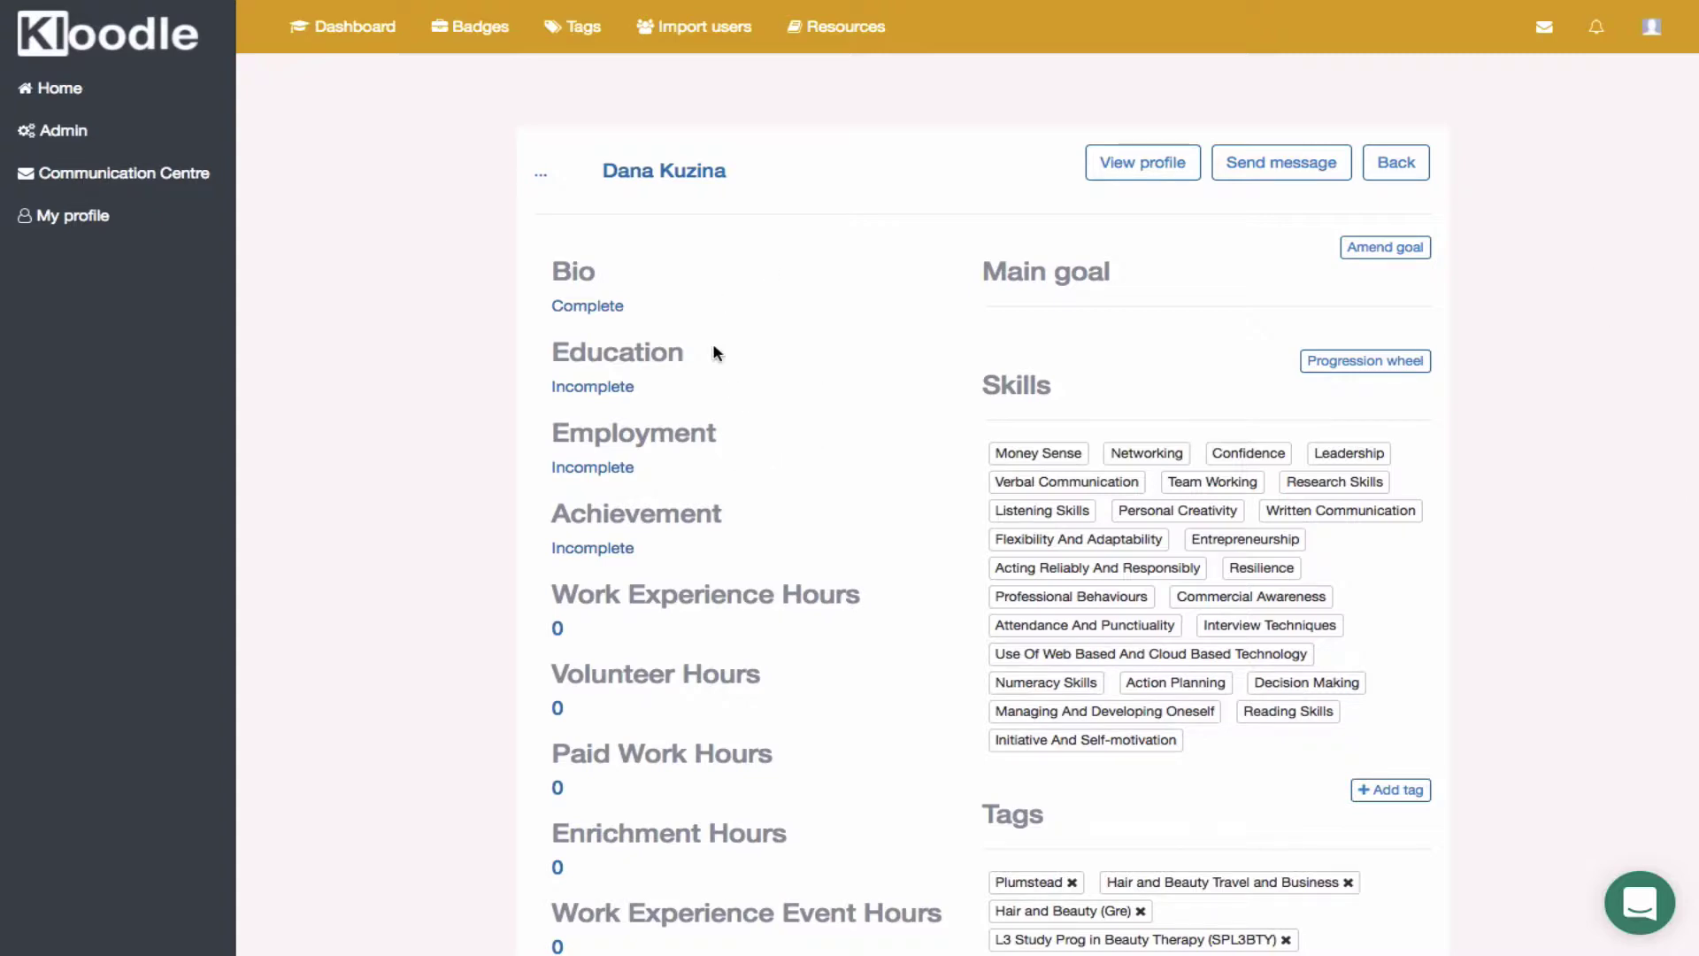
scroll(770, 475, down, 3)
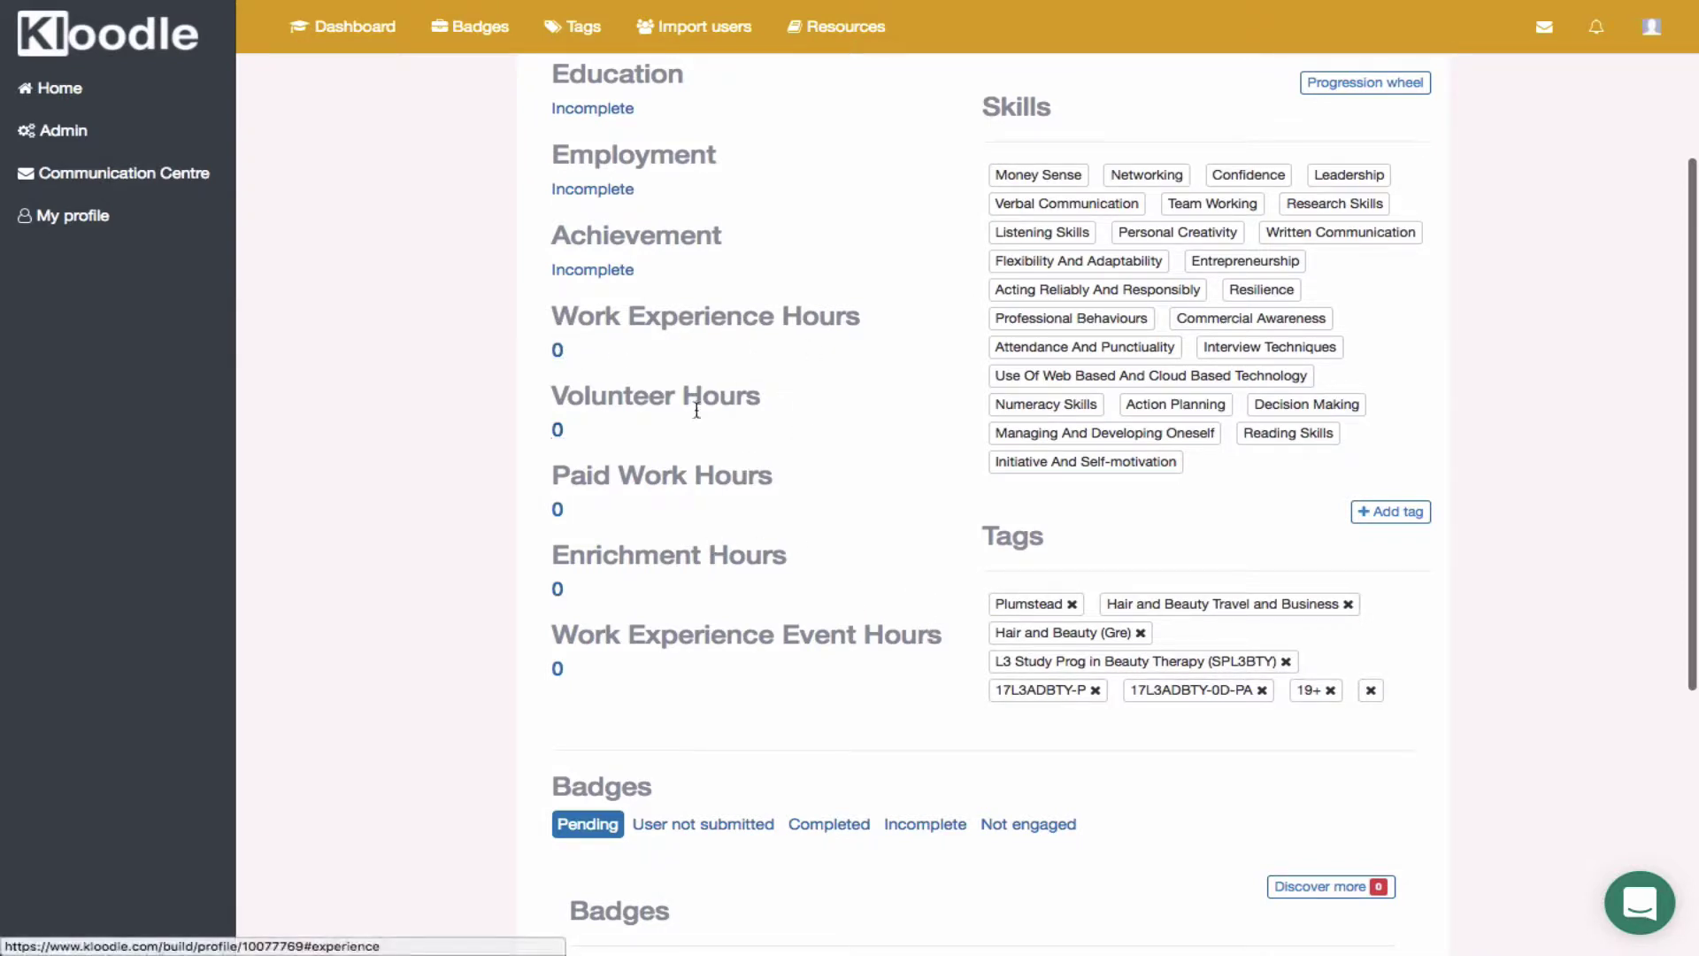
scroll(786, 532, down, 3)
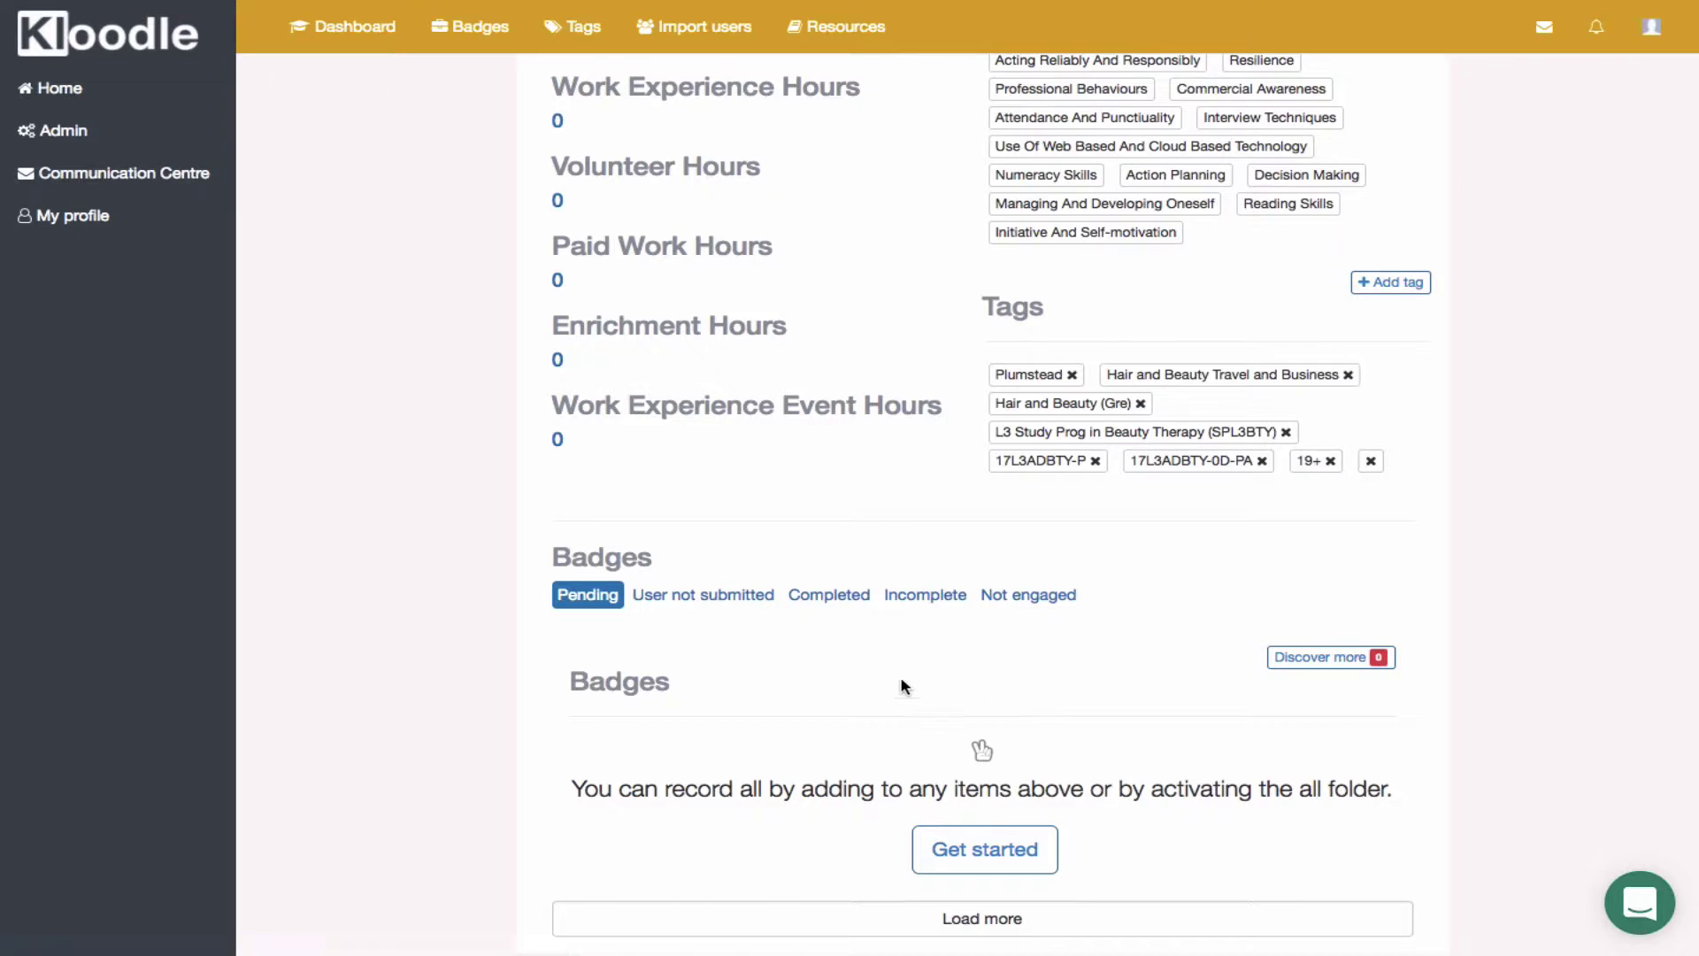
scroll(832, 677, down, 1)
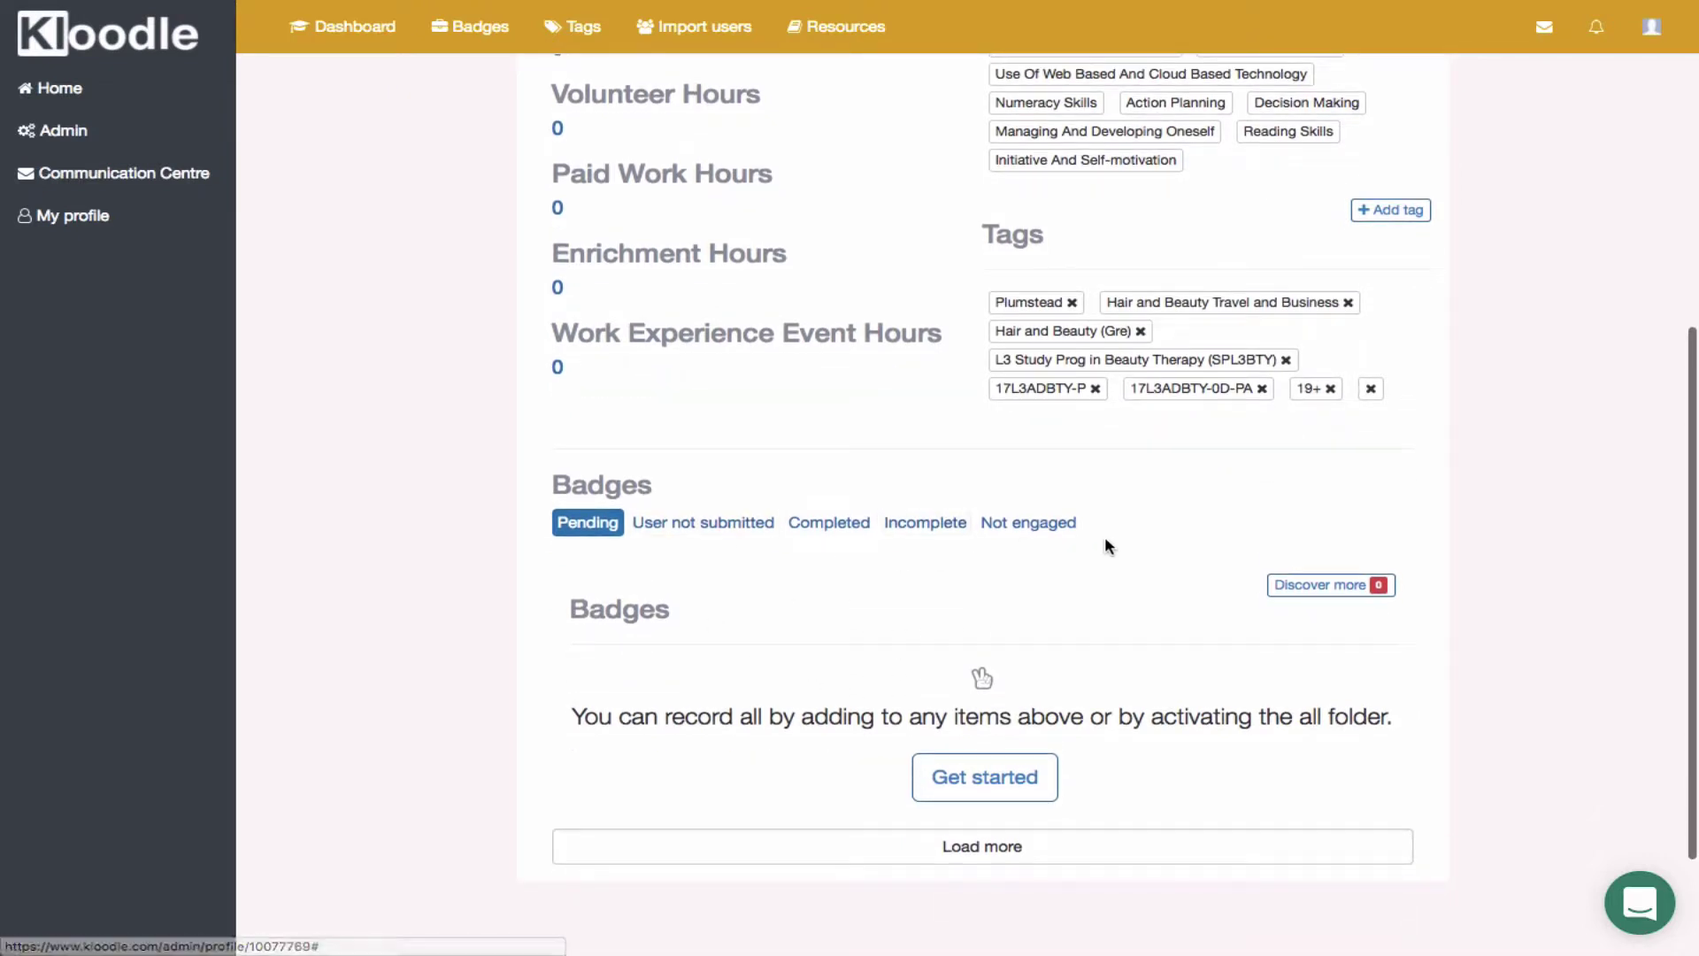
scroll(1106, 538, up, 2)
scroll(1115, 544, up, 6)
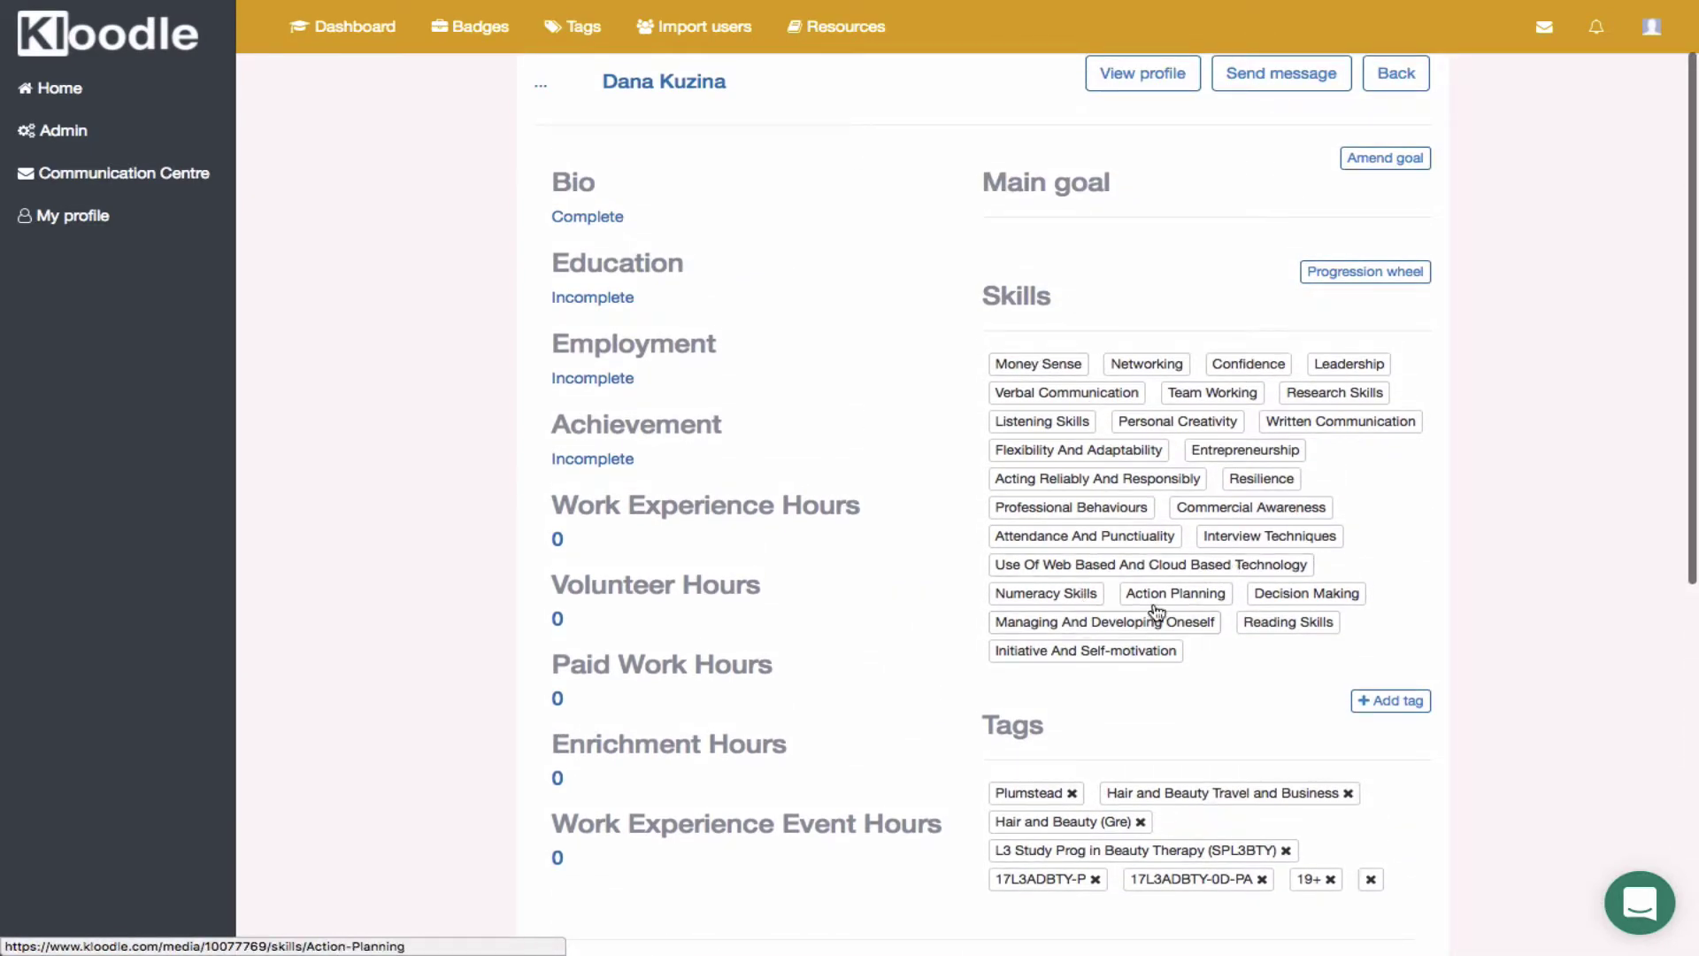
scroll(1098, 591, up, 2)
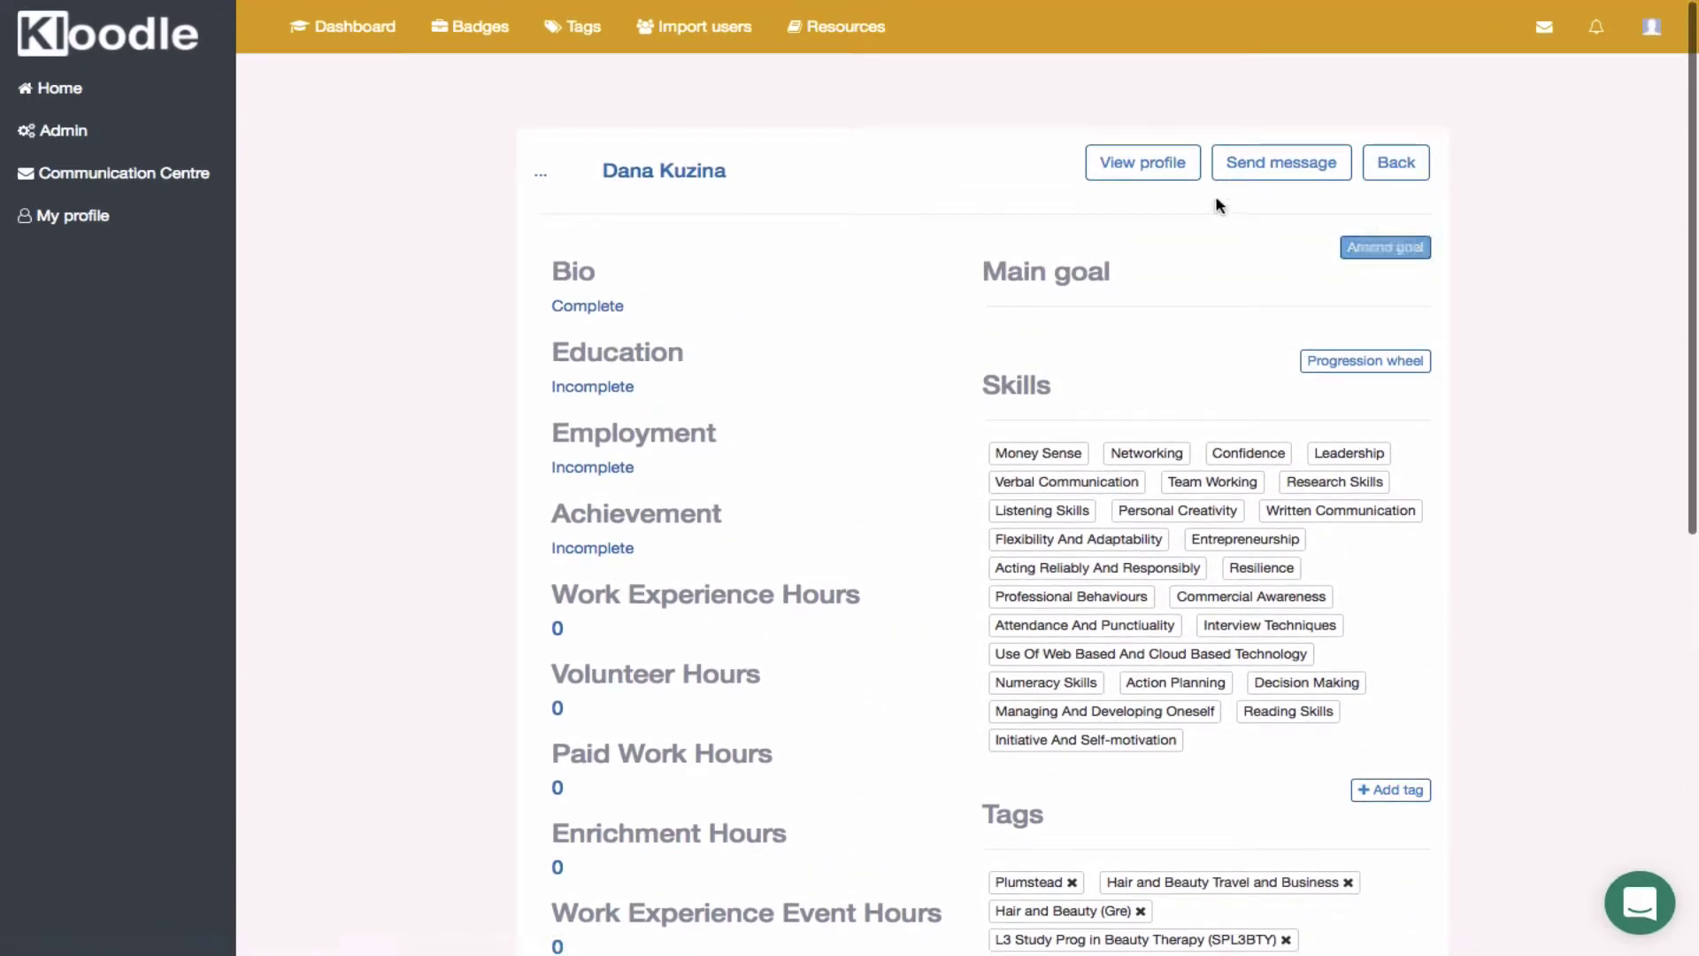
Open the student's full profile and view her bio, education, employment and achievements
click(1138, 171)
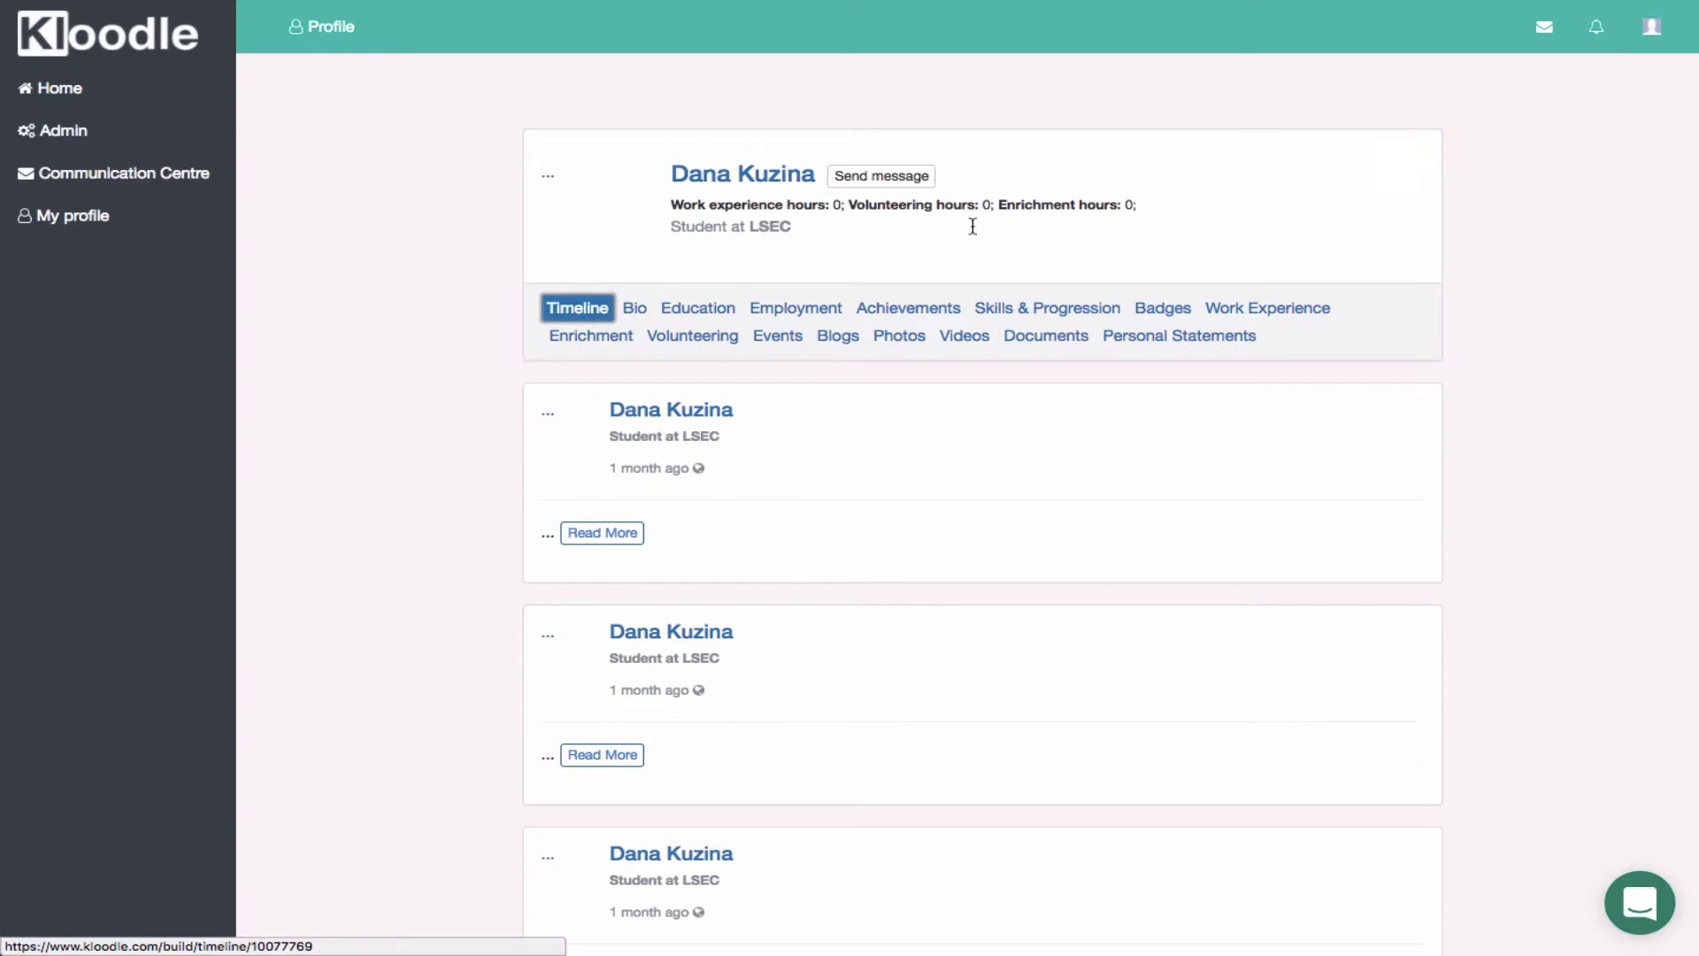
click(638, 309)
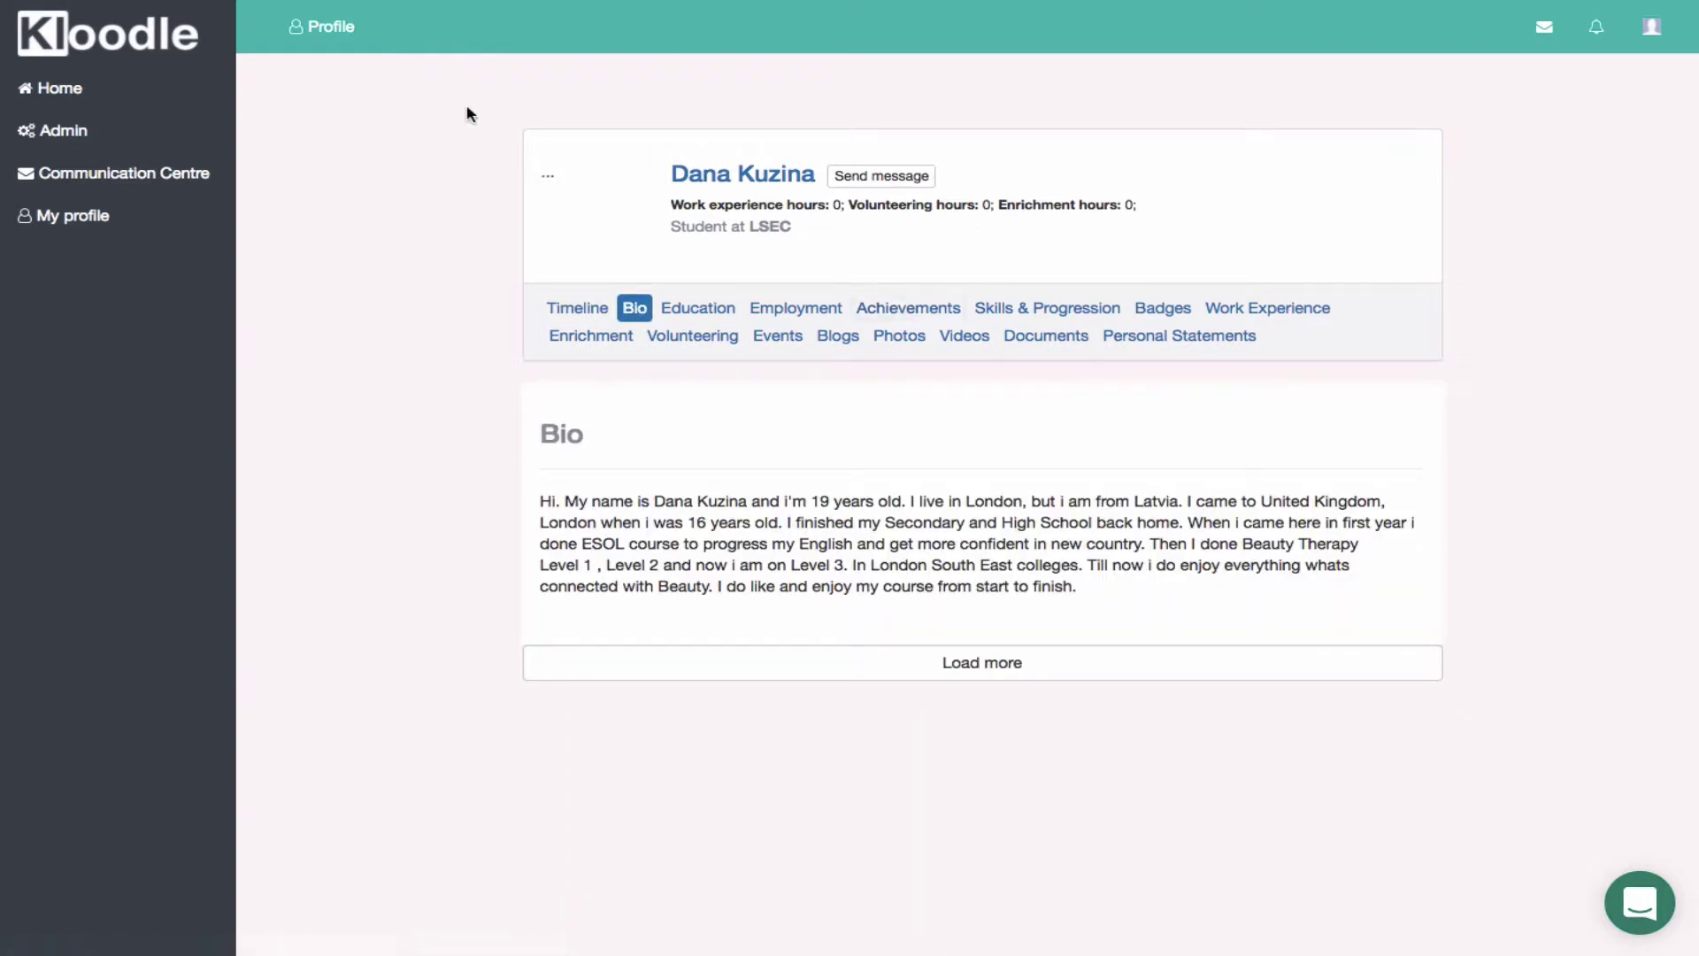
click(692, 314)
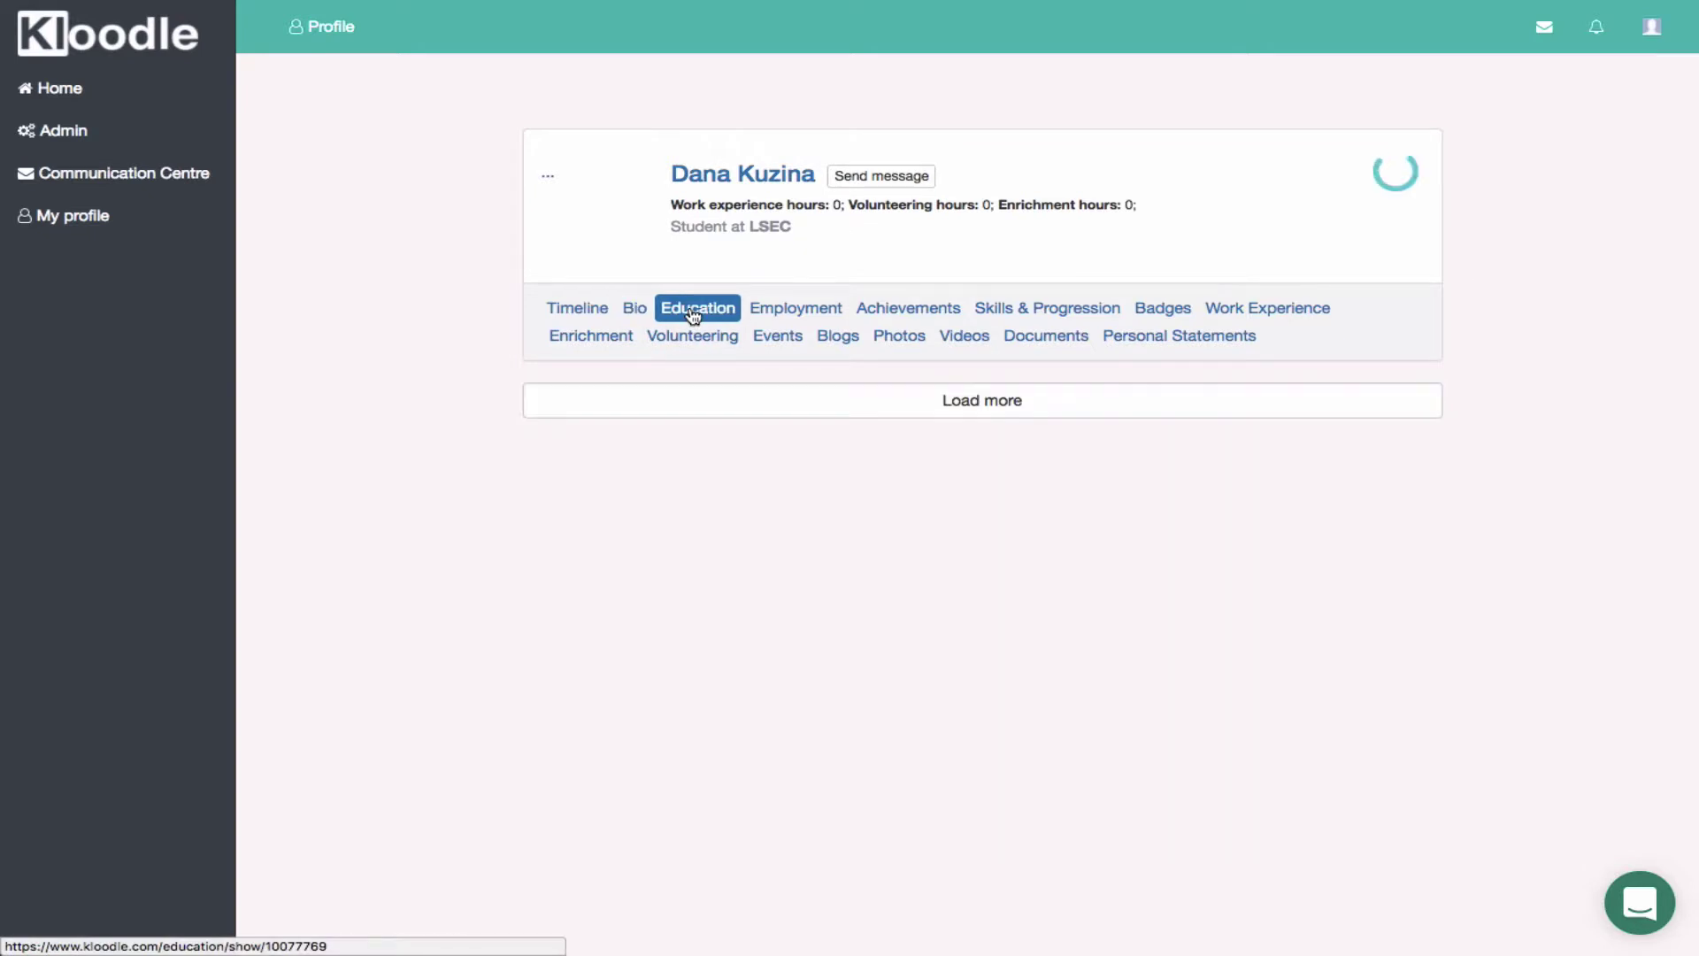
click(776, 317)
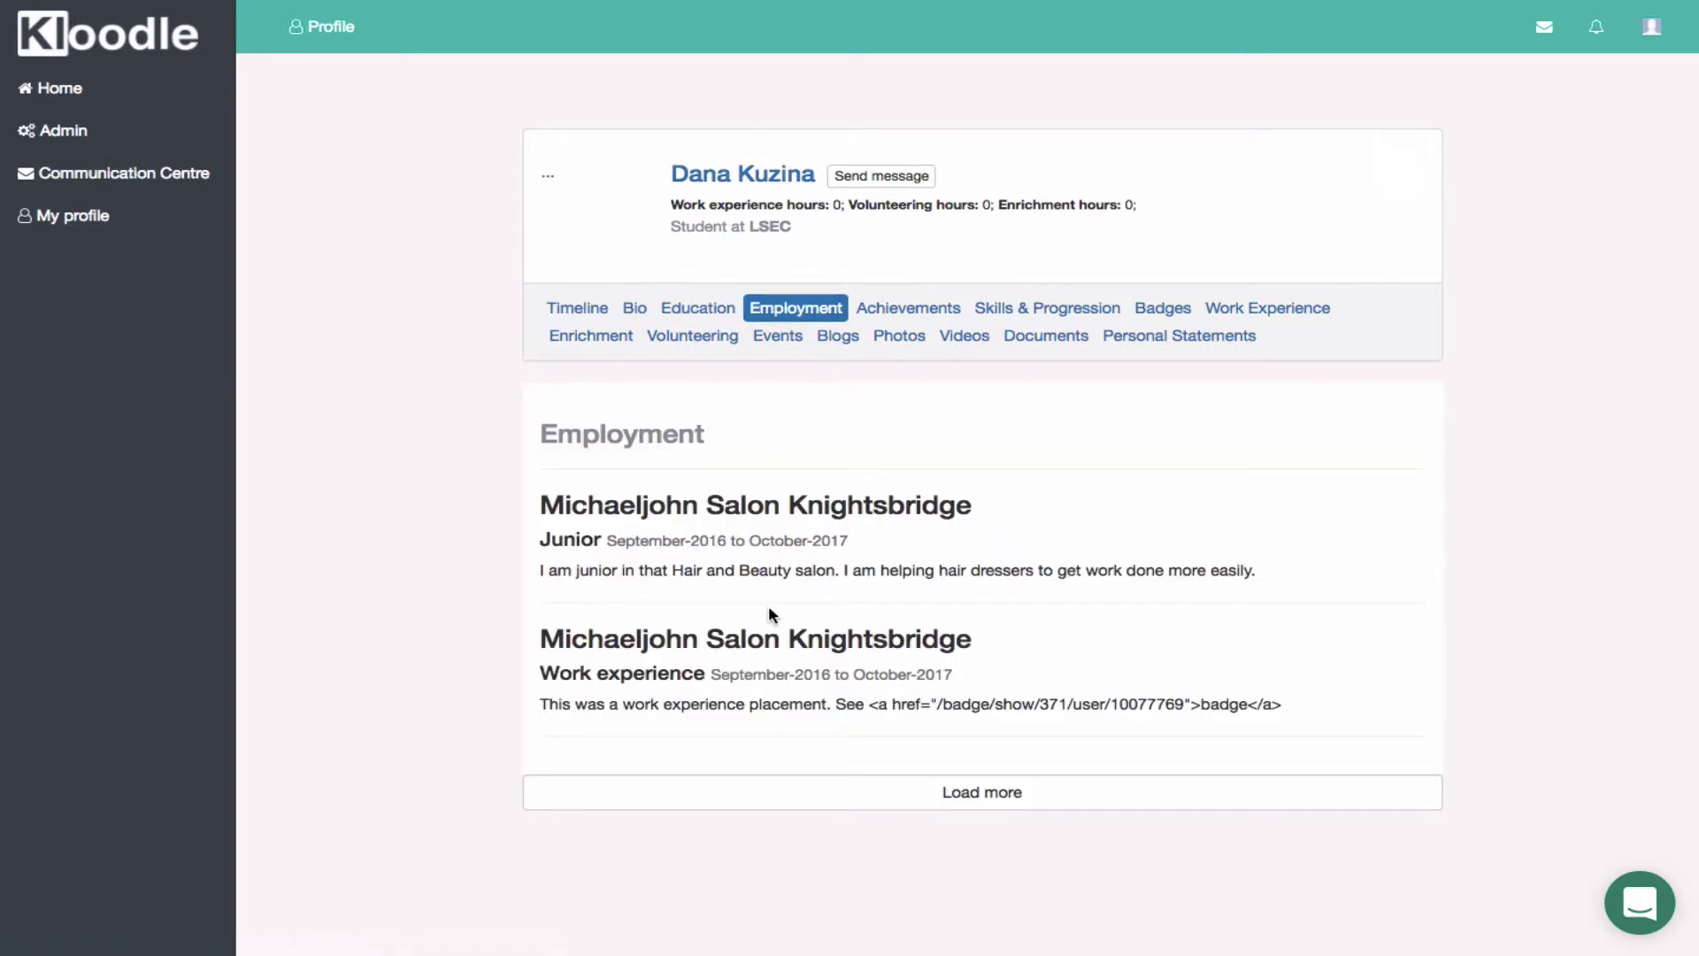
click(896, 310)
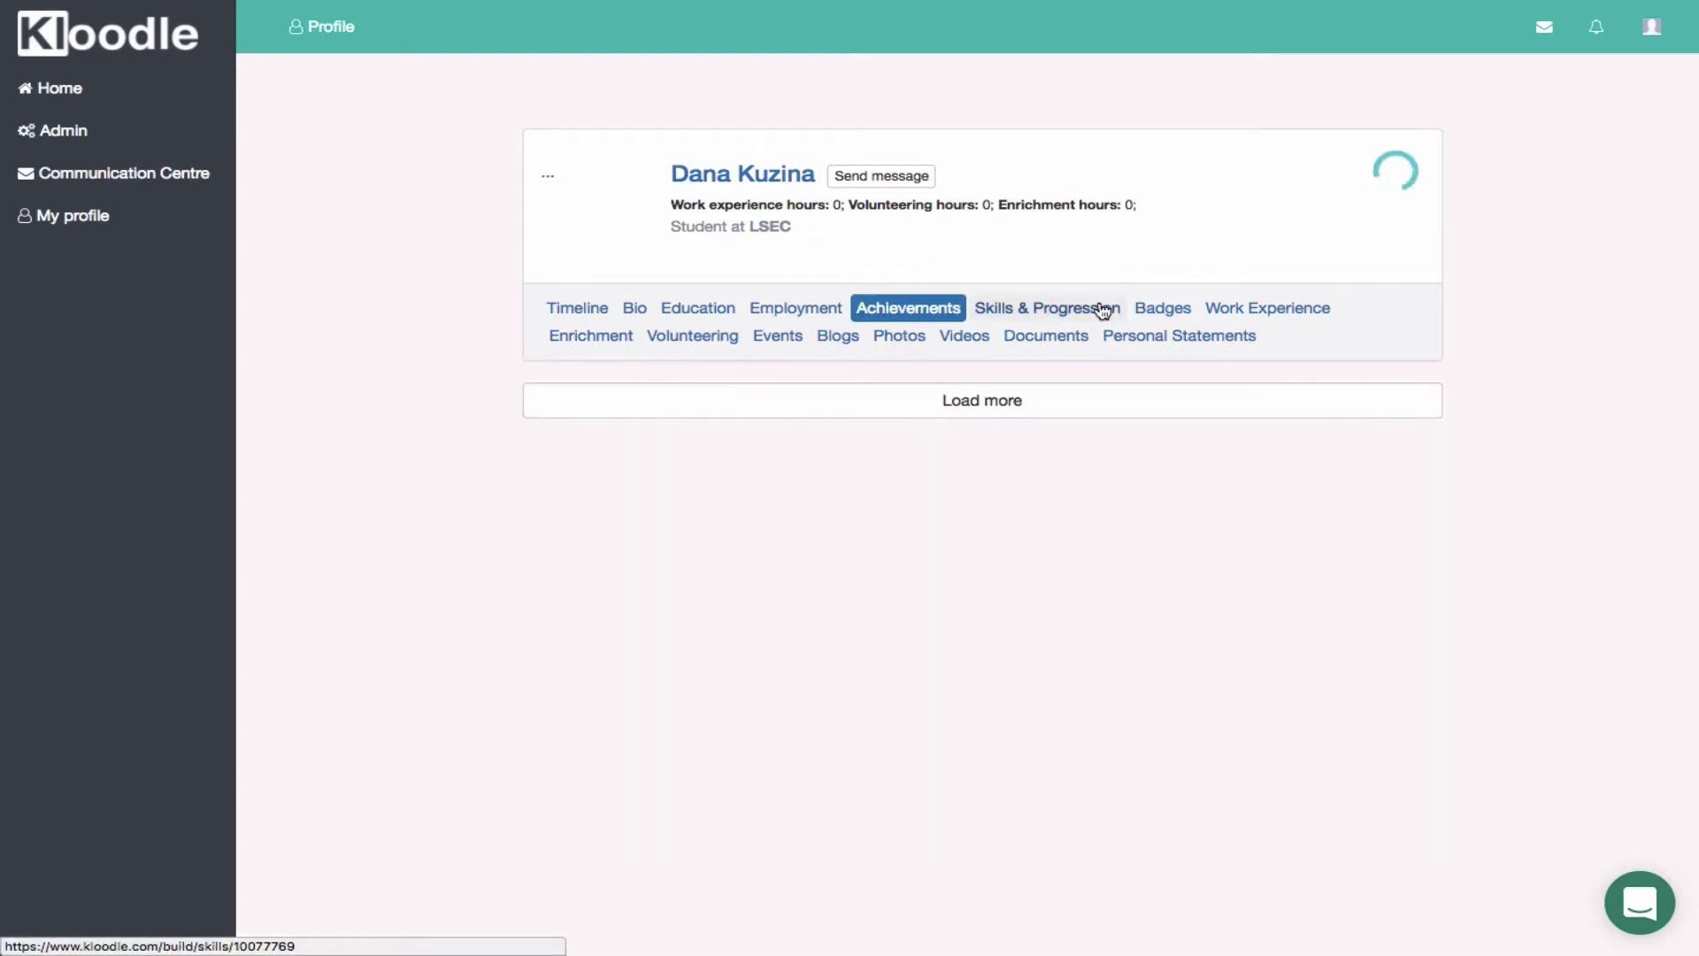
View her badges and the Skills & Progression wheel chart
click(1009, 310)
click(1160, 307)
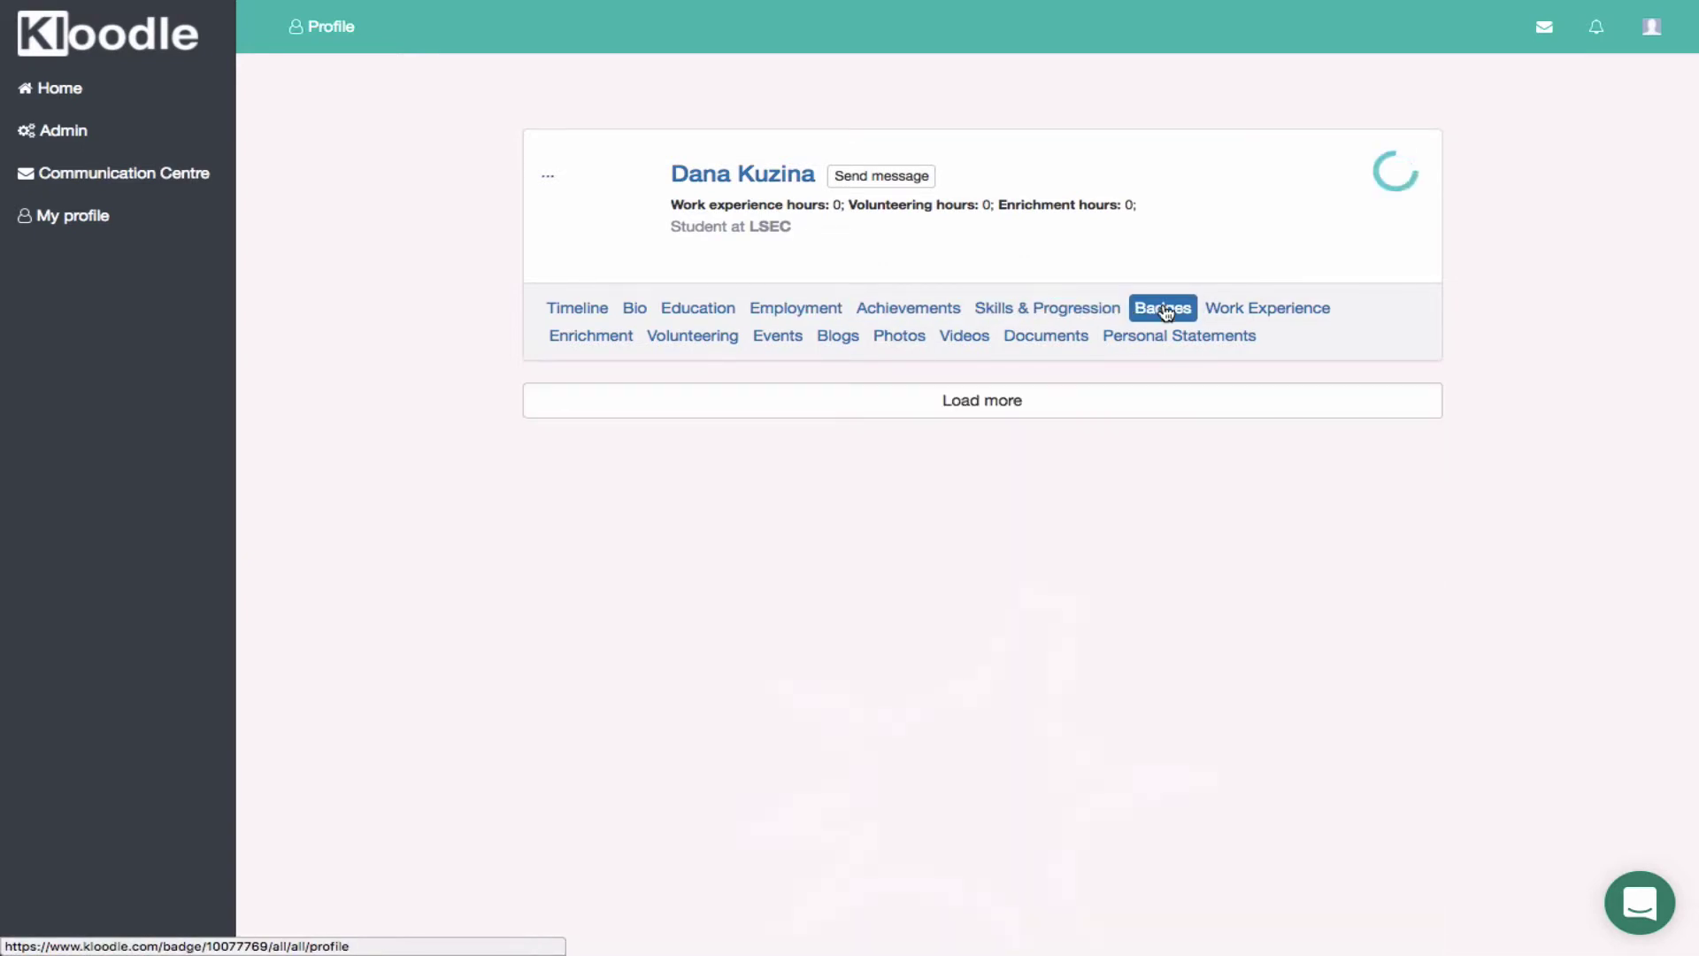
click(1087, 310)
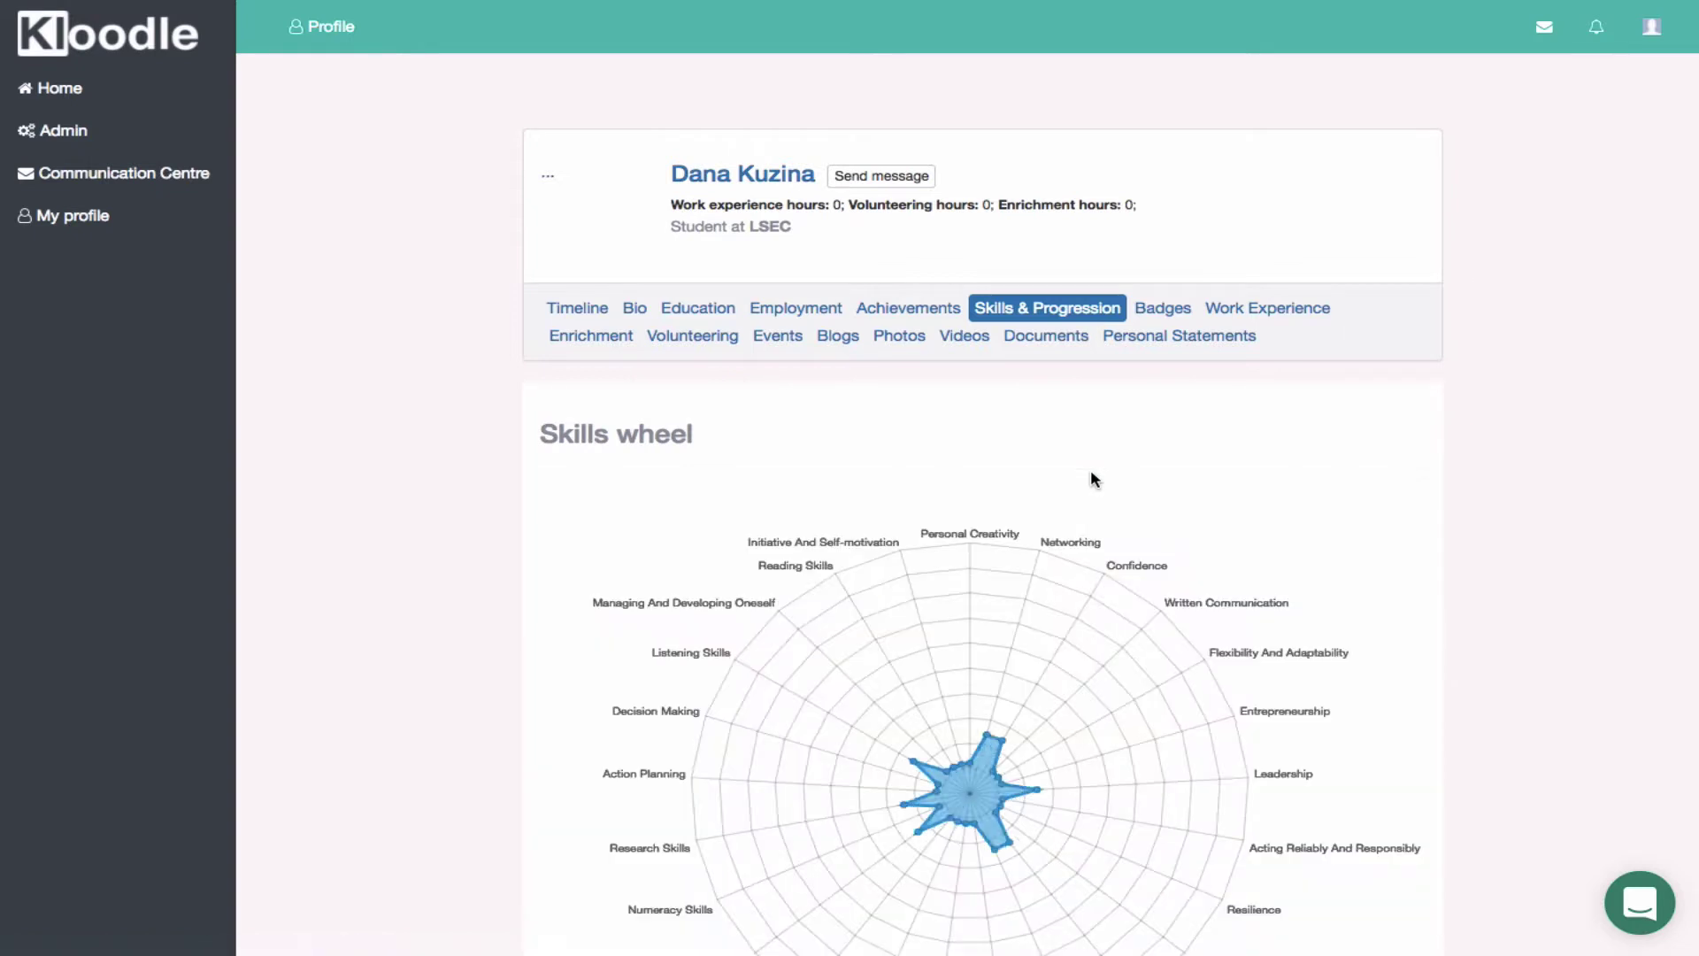
scroll(1091, 478, down, 1)
scroll(1089, 493, down, 3)
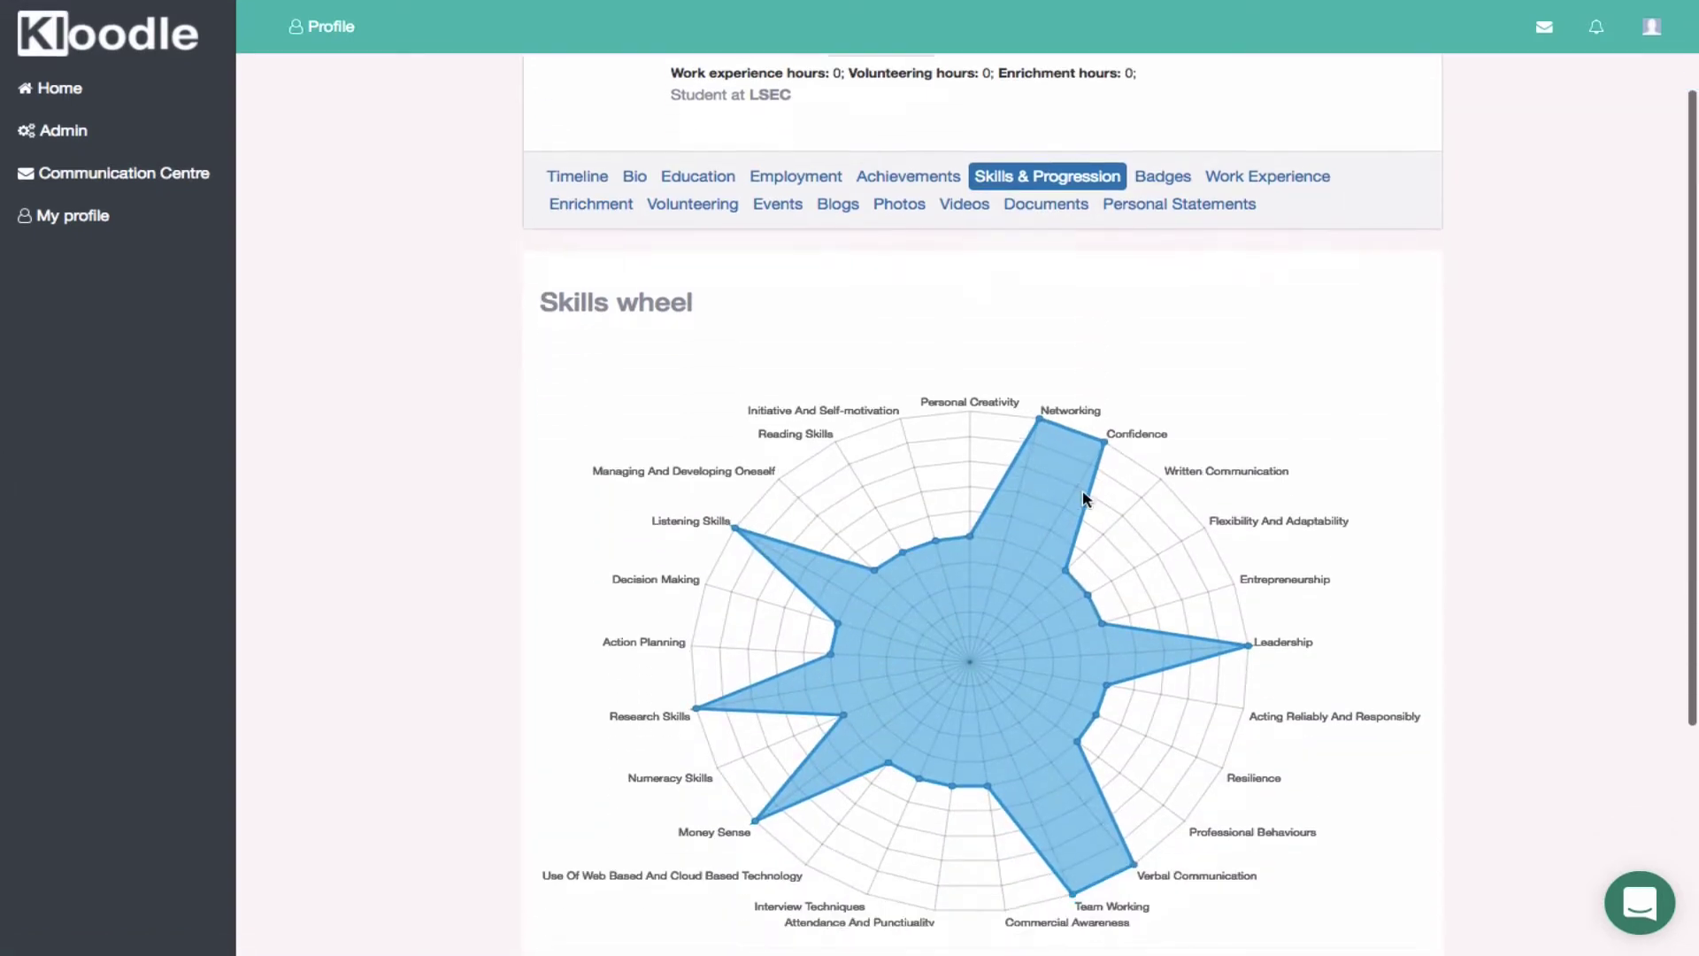
Review her Badges list, Work Experience entries and the empty Enrichment section
mouse_move(1039, 423)
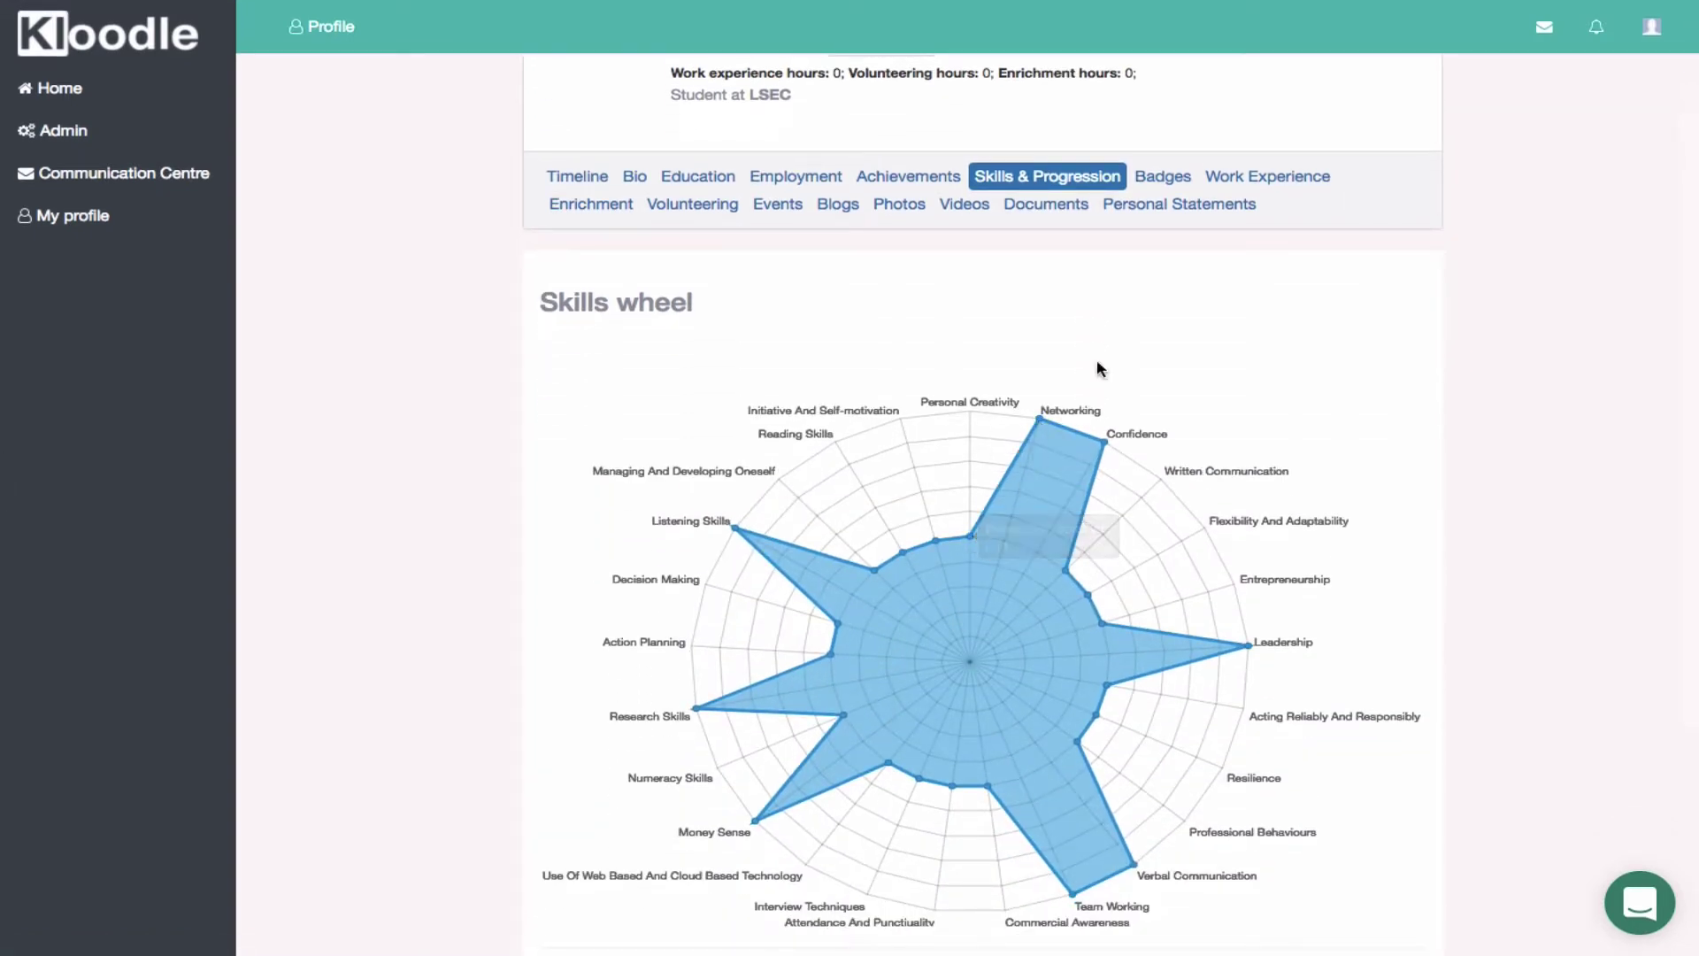
click(1159, 177)
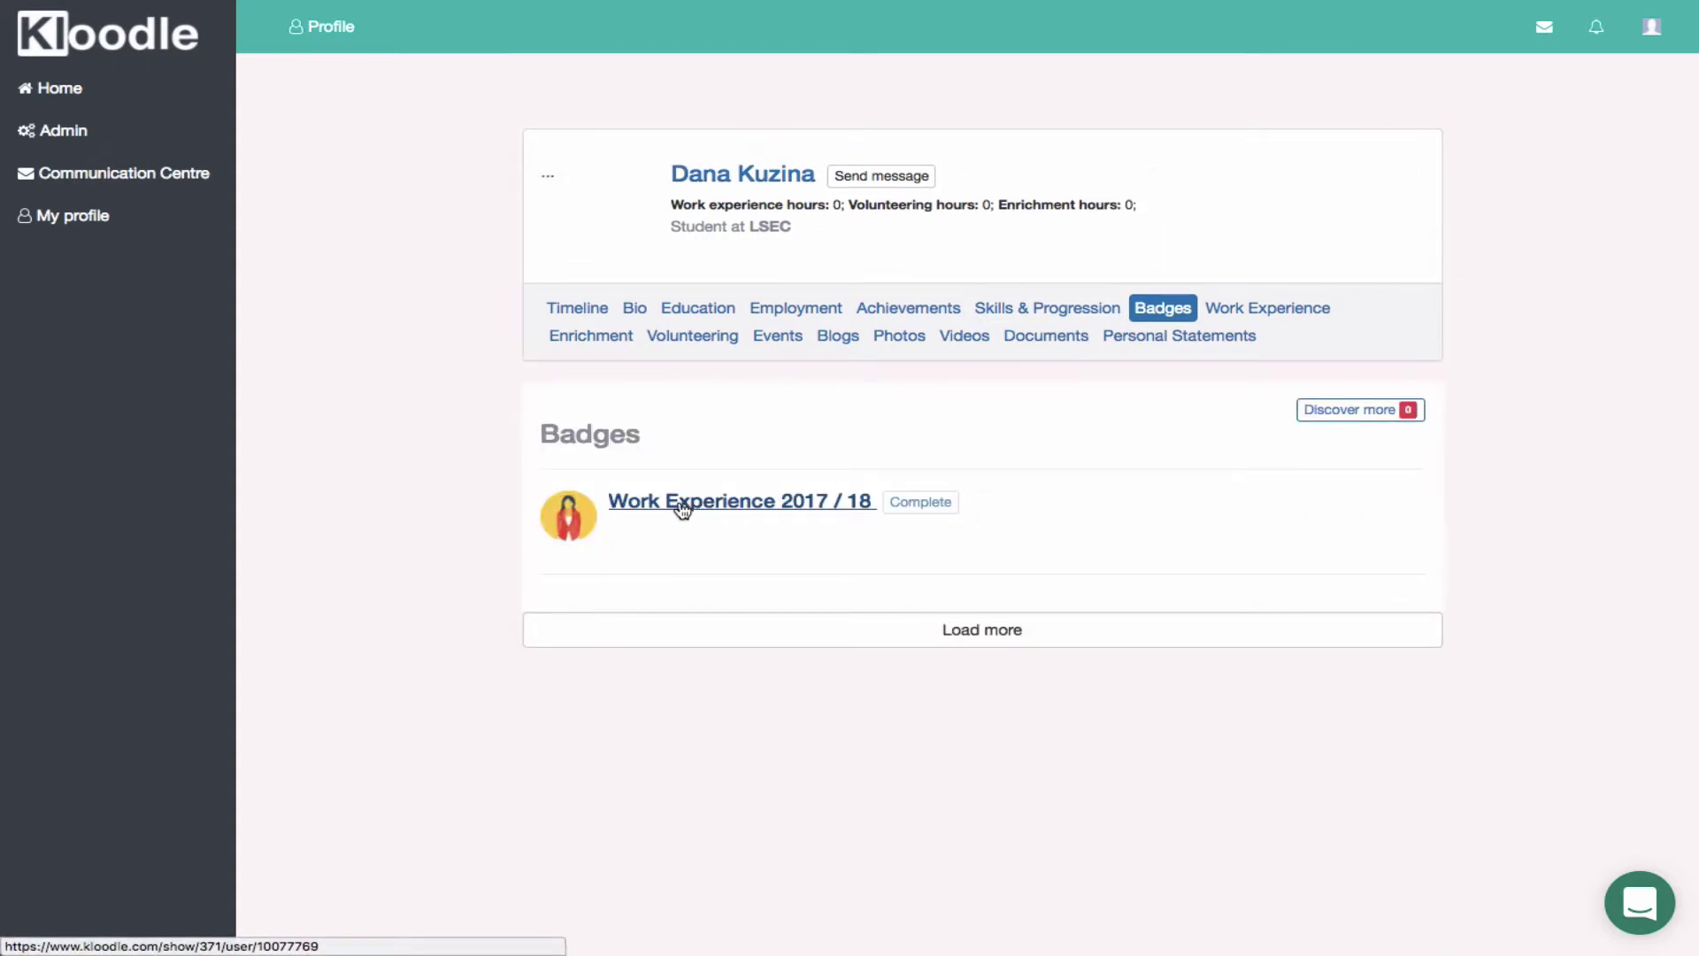
click(1253, 303)
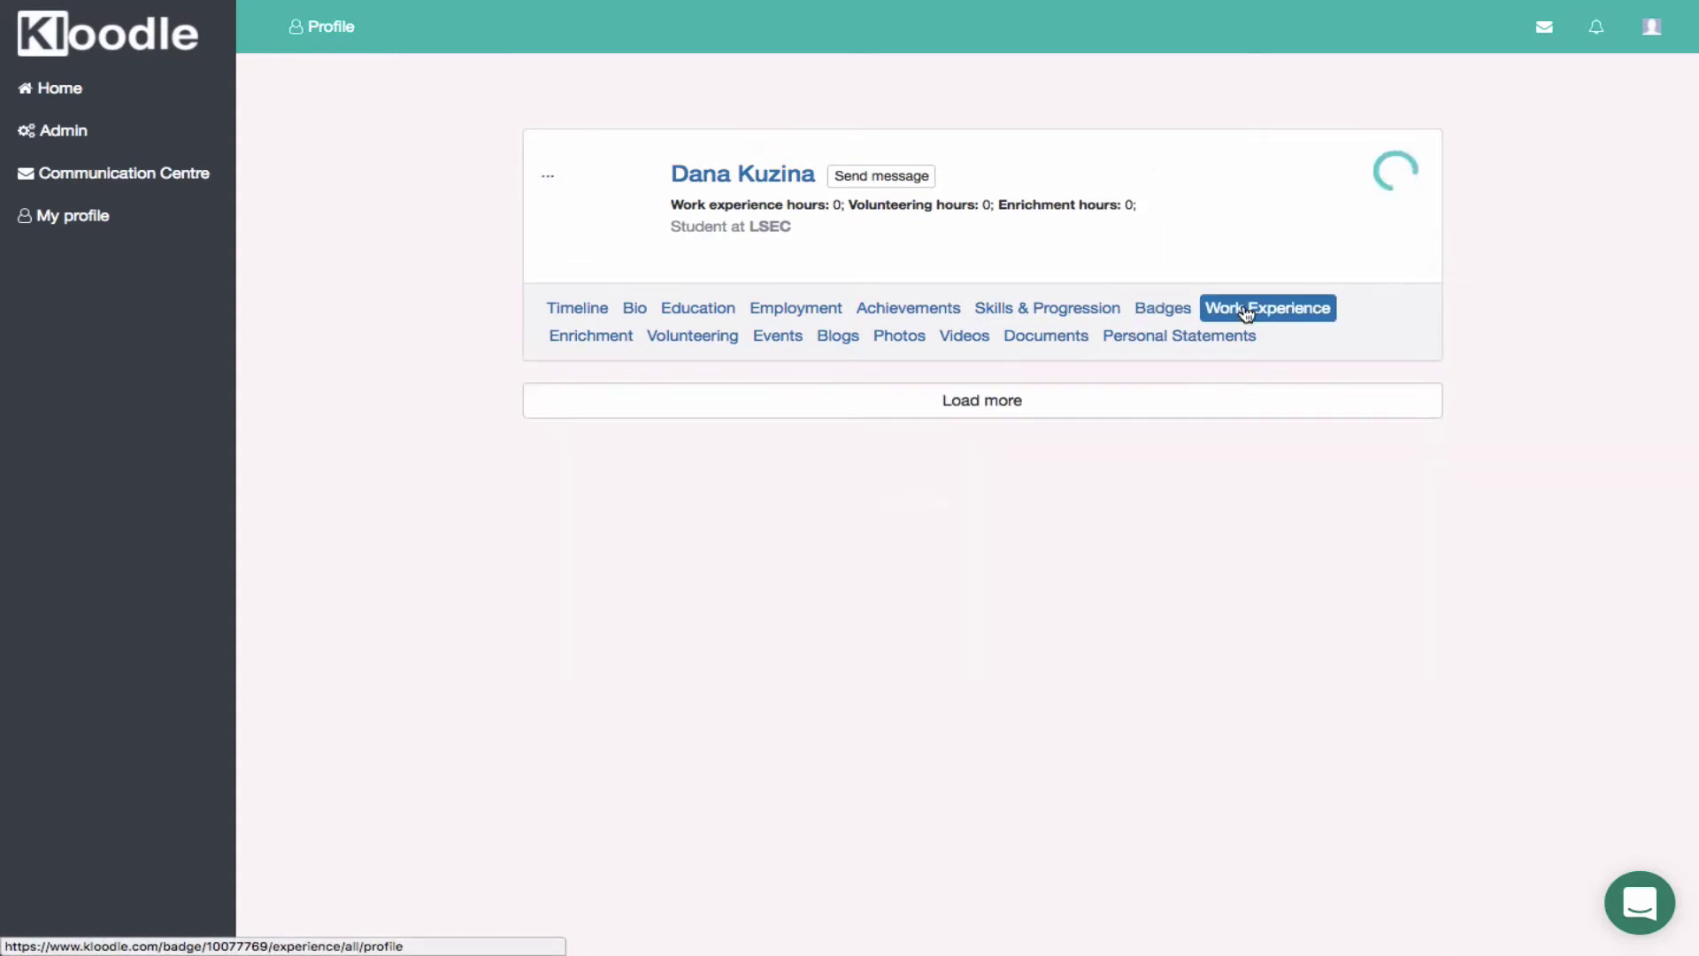
click(583, 346)
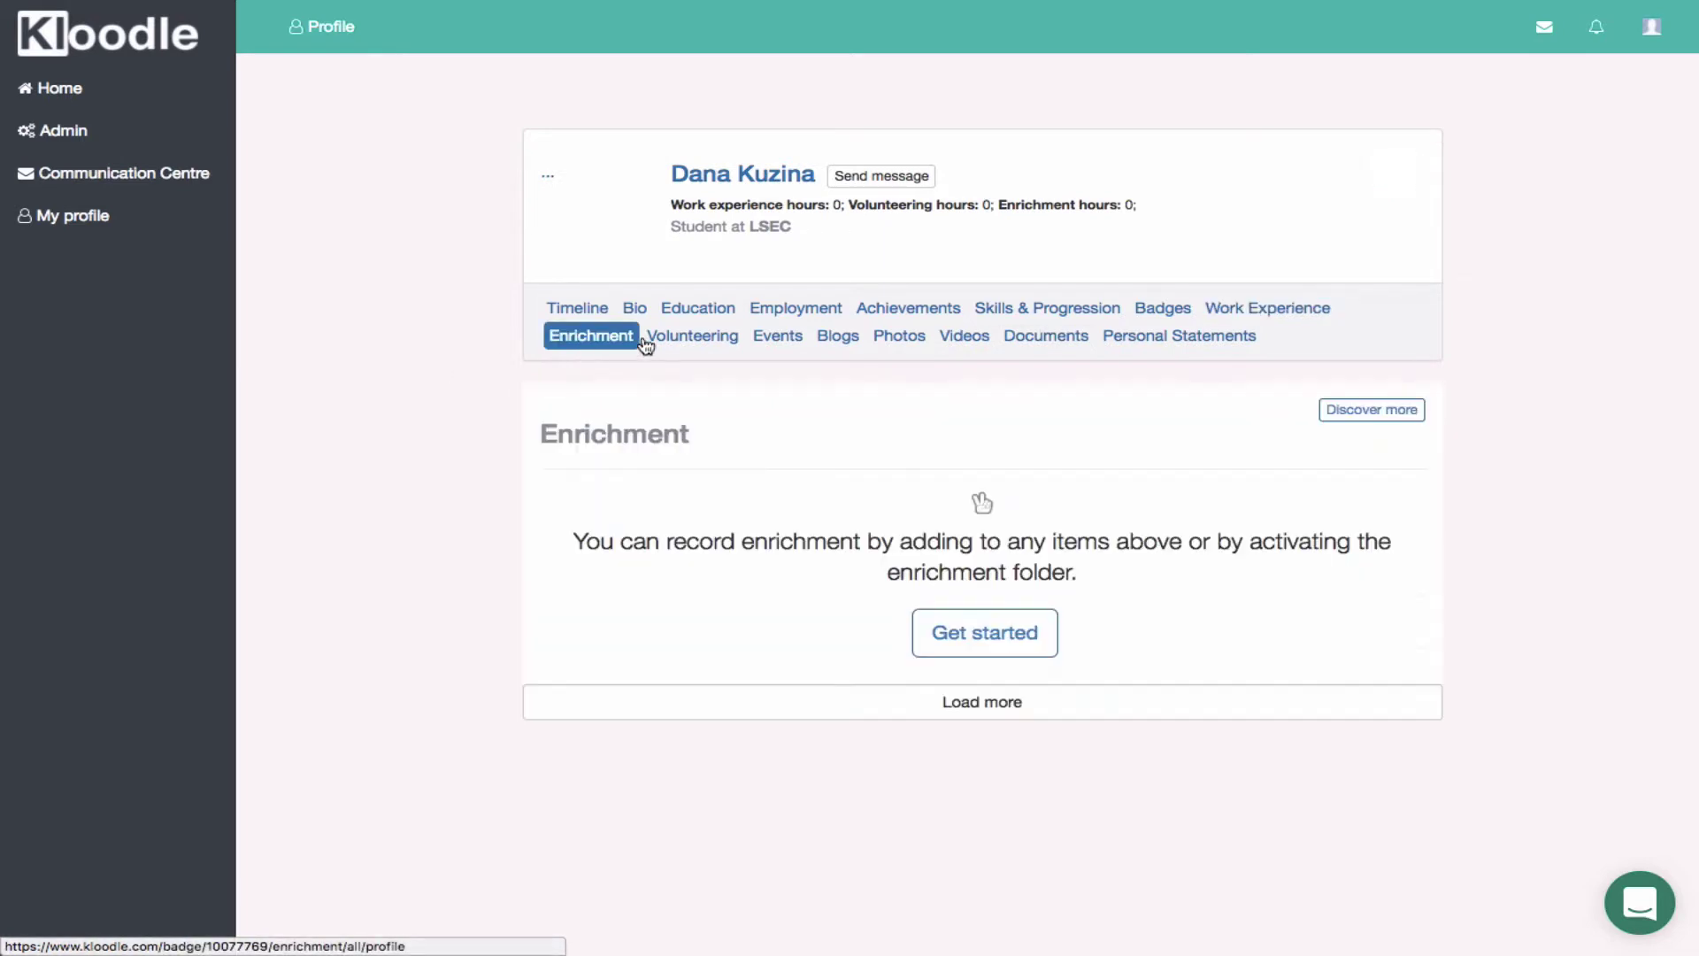
scroll(1112, 353, up, 1)
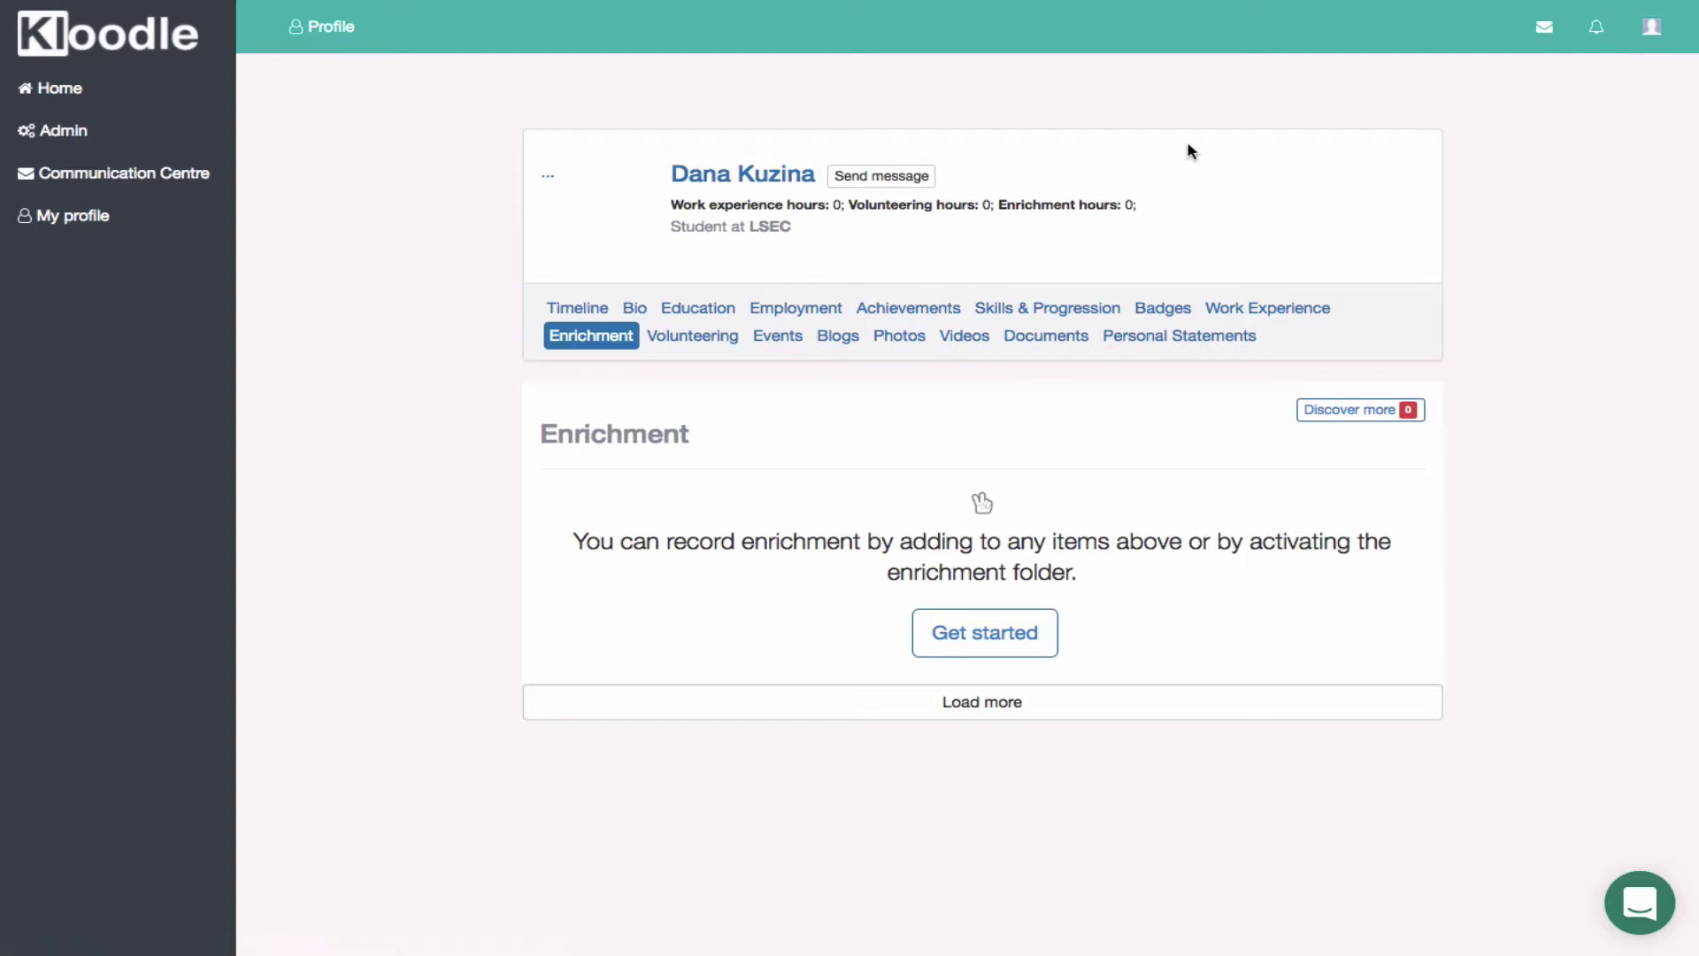
Start a new message to the student from the Send message button beside her name
click(883, 180)
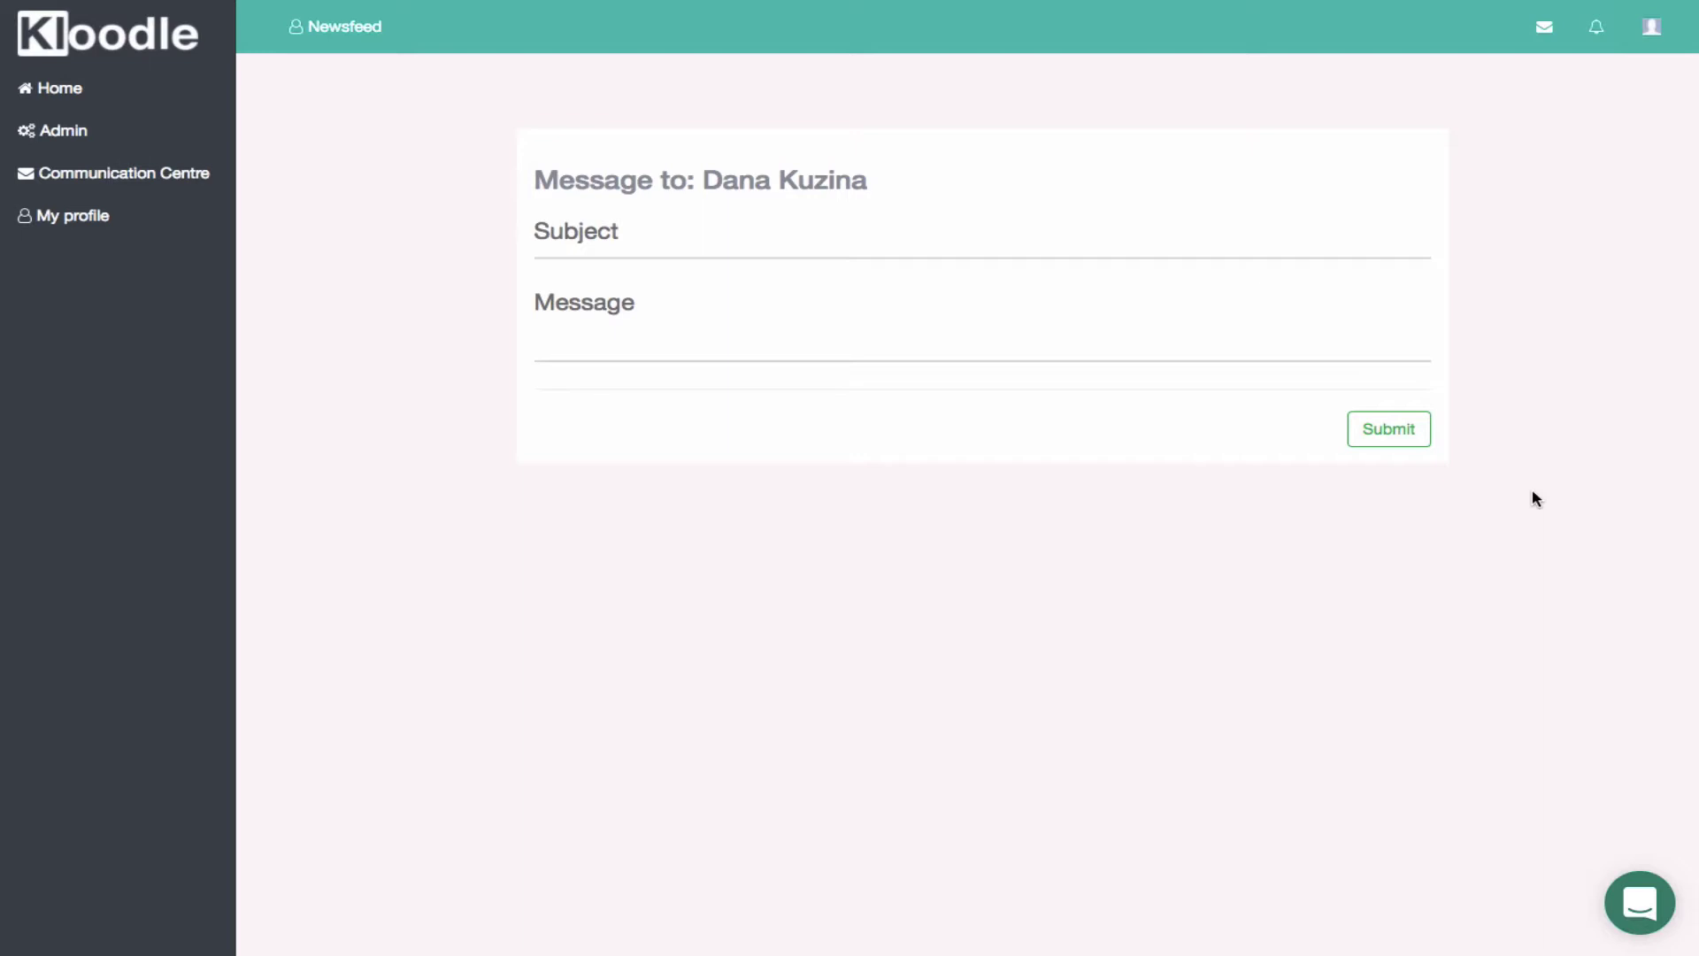
Go to Admin > Badges and load more rows into the Badge Stats table
click(74, 143)
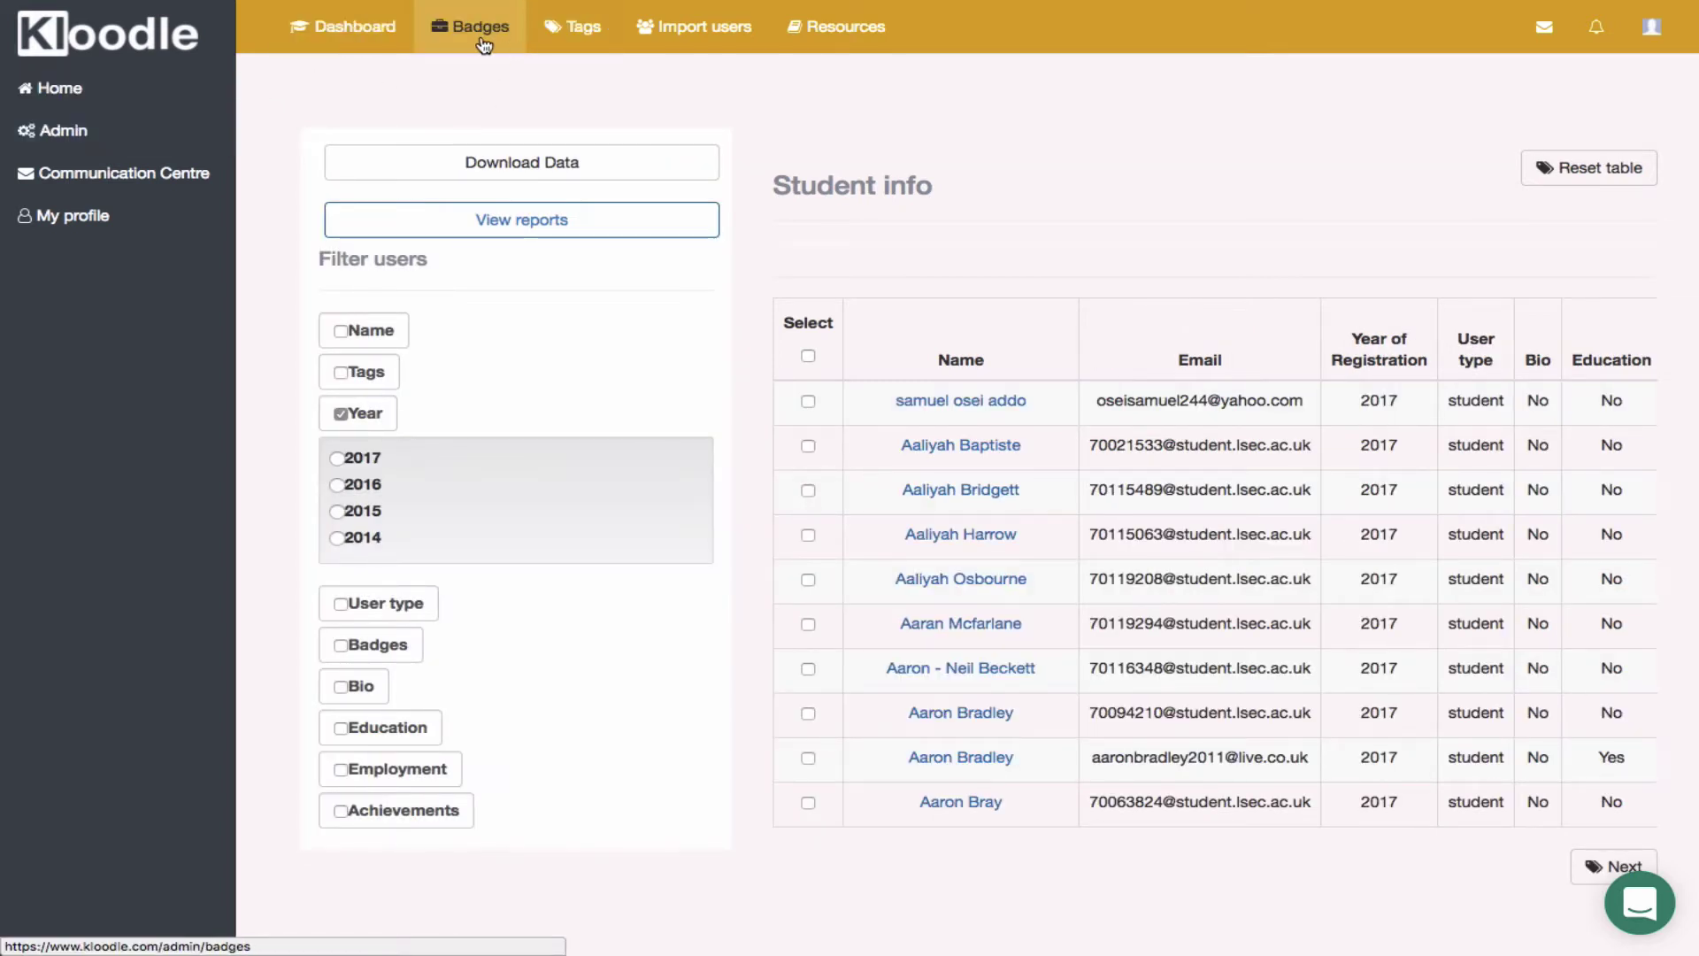
click(478, 36)
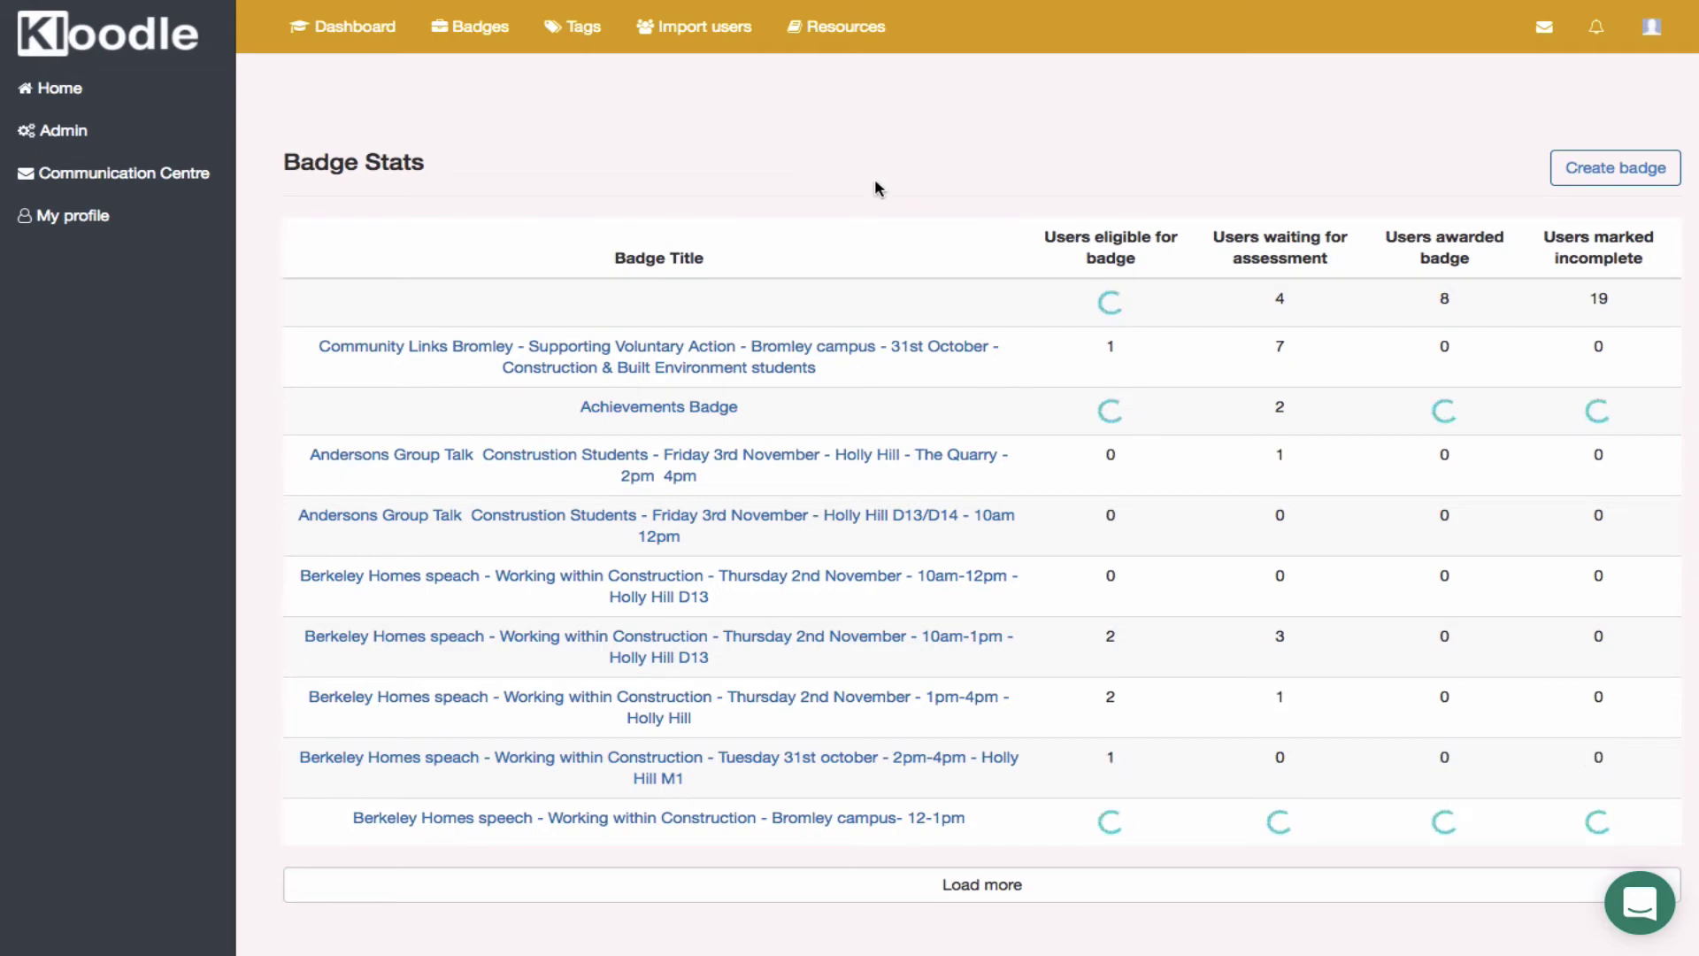
scroll(874, 186, down, 1)
click(823, 845)
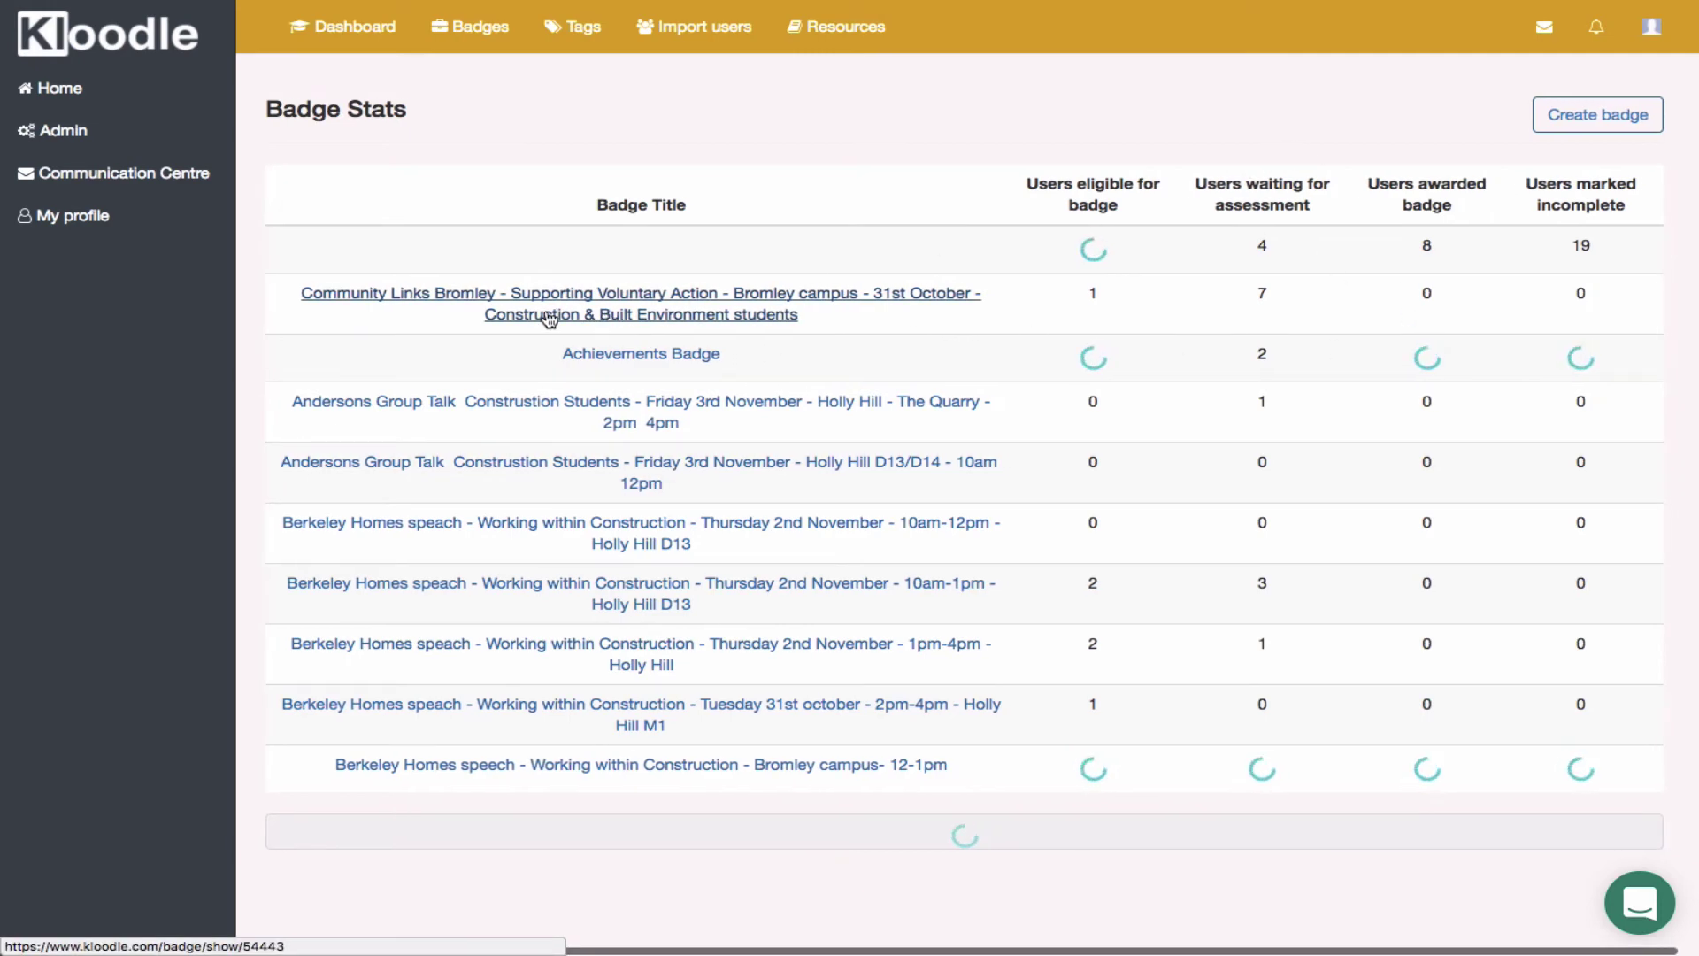
Open the Community Links Bromley badge, expand its task description, and show its Pending users
click(602, 302)
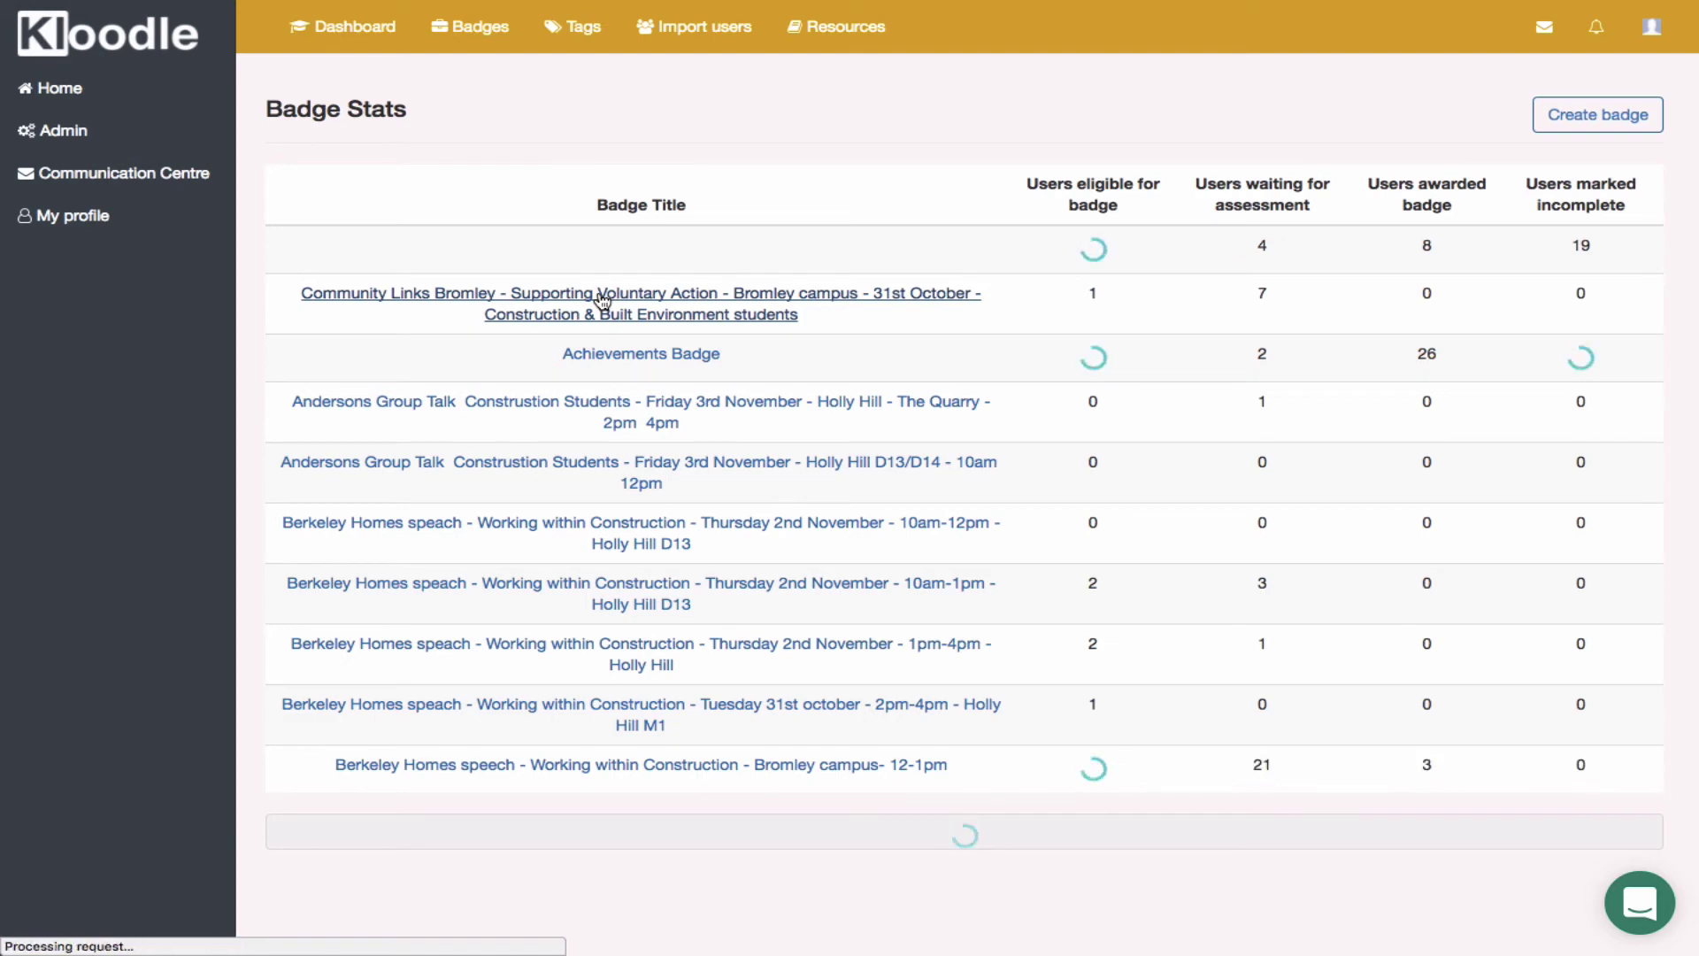
click(608, 388)
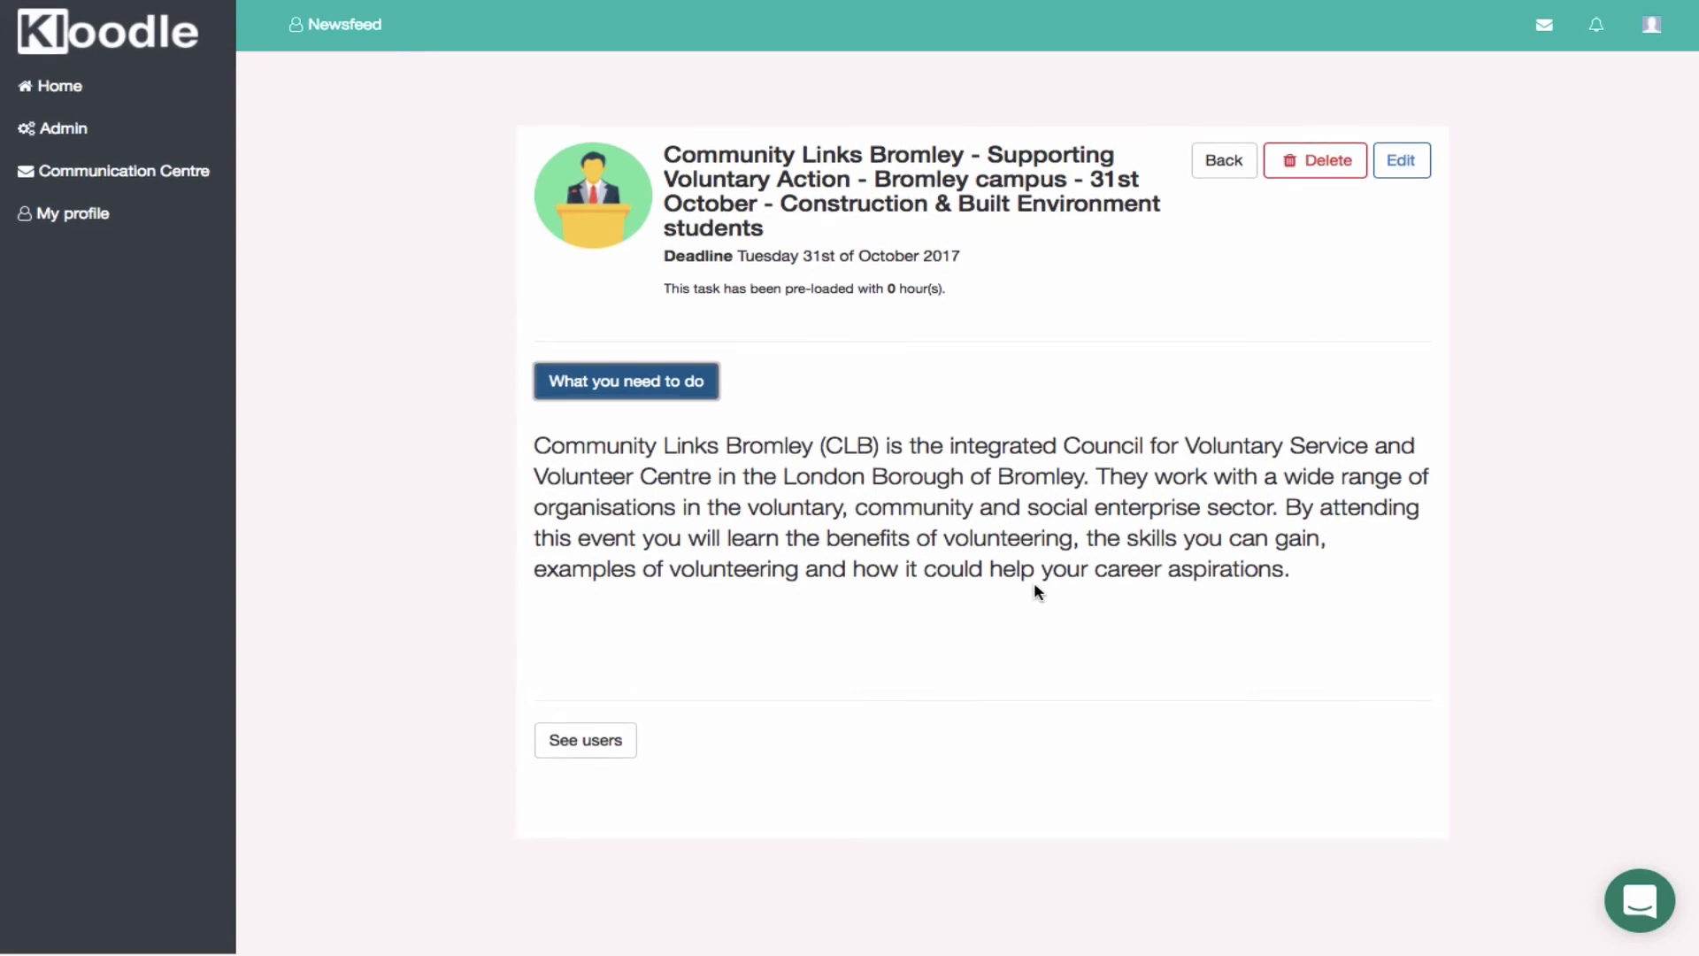
click(611, 748)
scroll(941, 709, down, 5)
click(692, 304)
scroll(983, 549, down, 2)
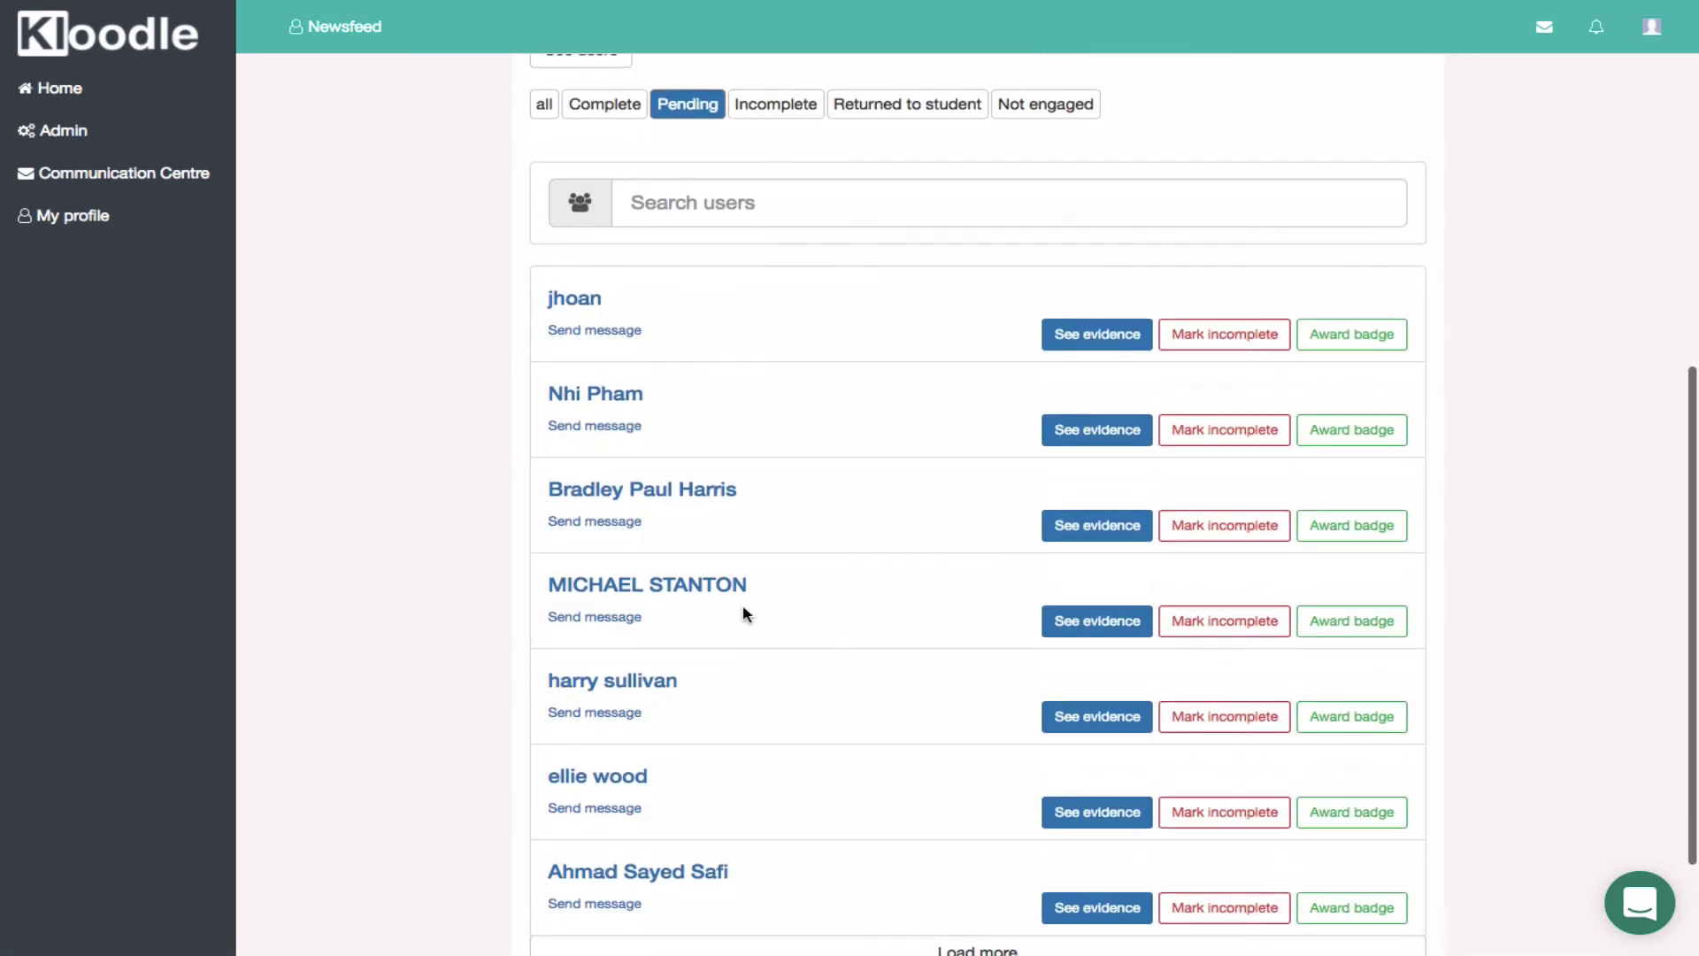
scroll(742, 611, down, 2)
scroll(761, 593, up, 7)
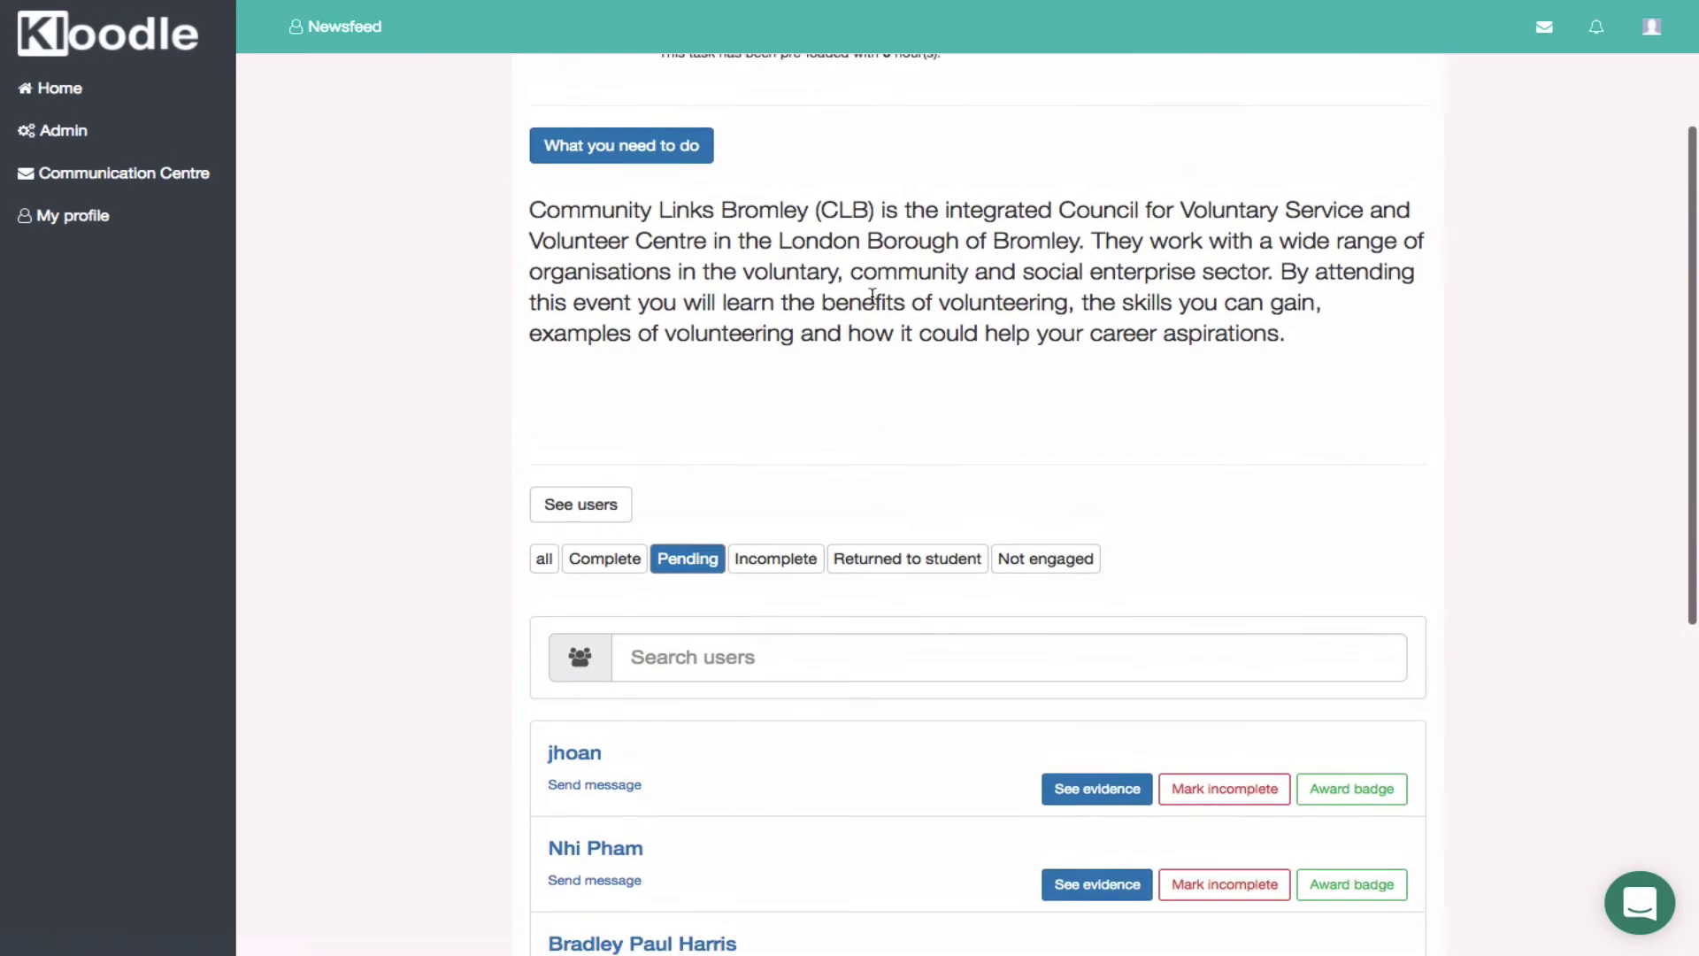
scroll(873, 297, up, 2)
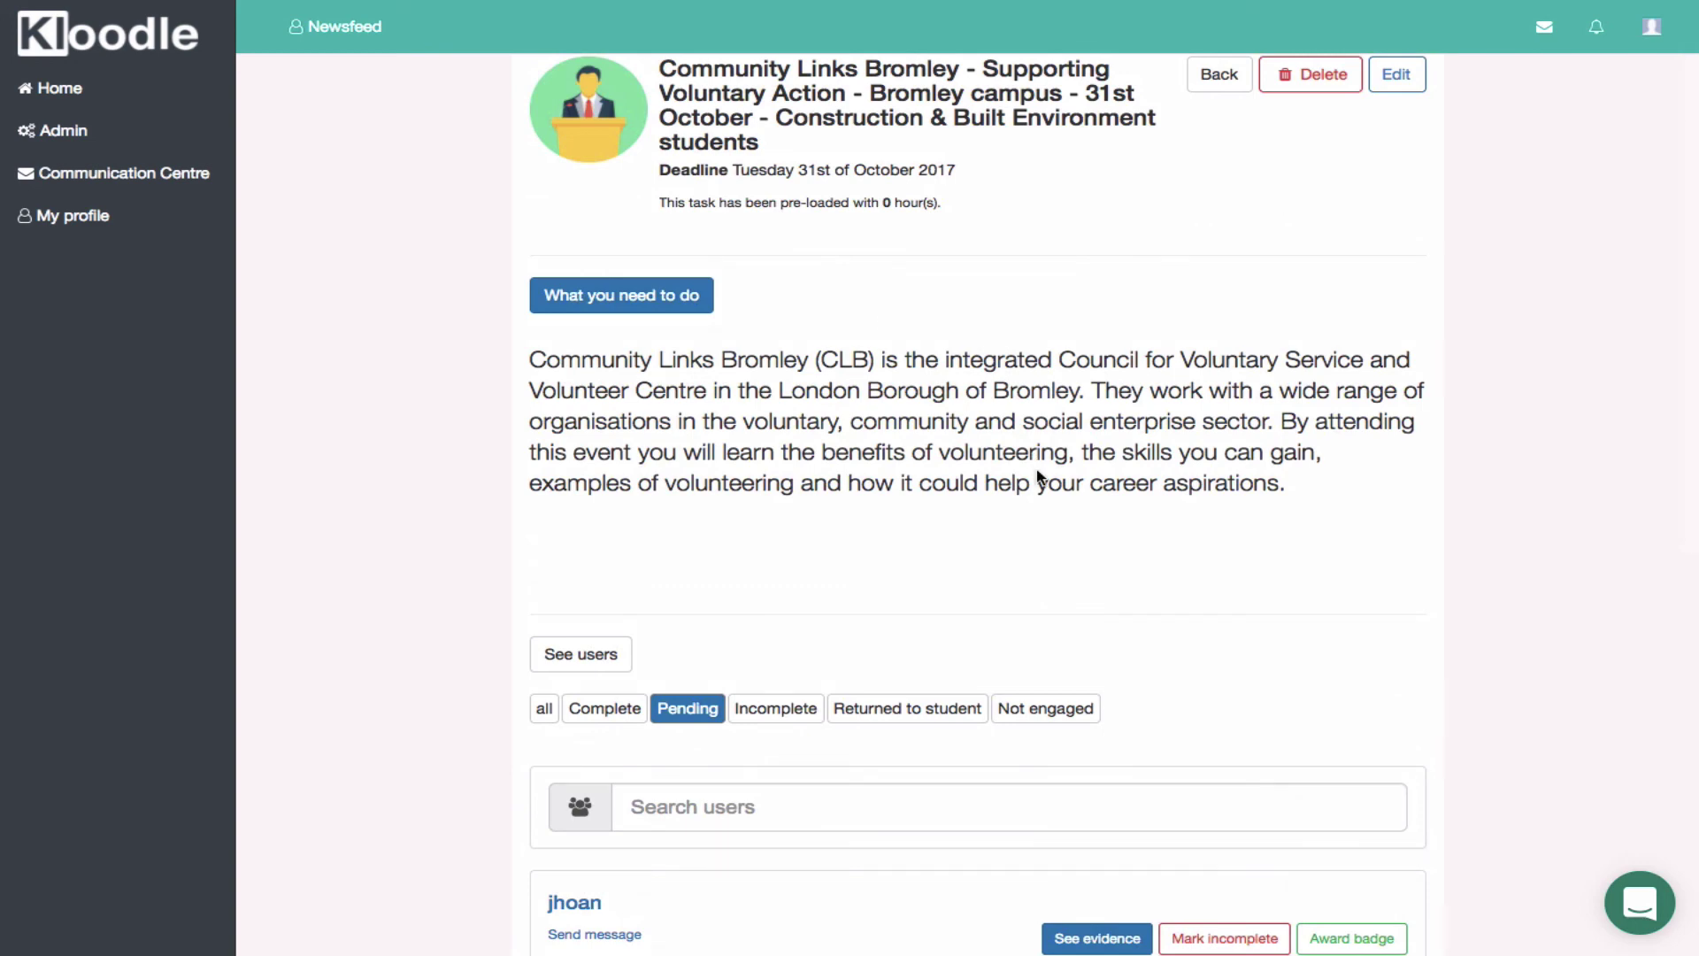